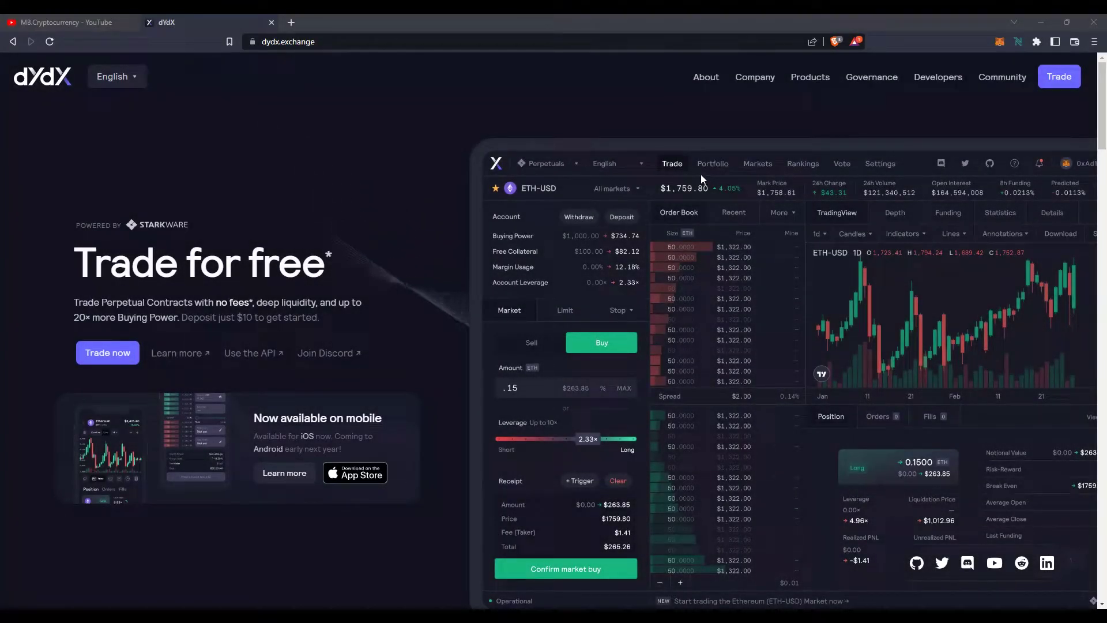
# Open the trading app in a new tab and connect the MetaMask wallet
pyautogui.click(1075, 79)
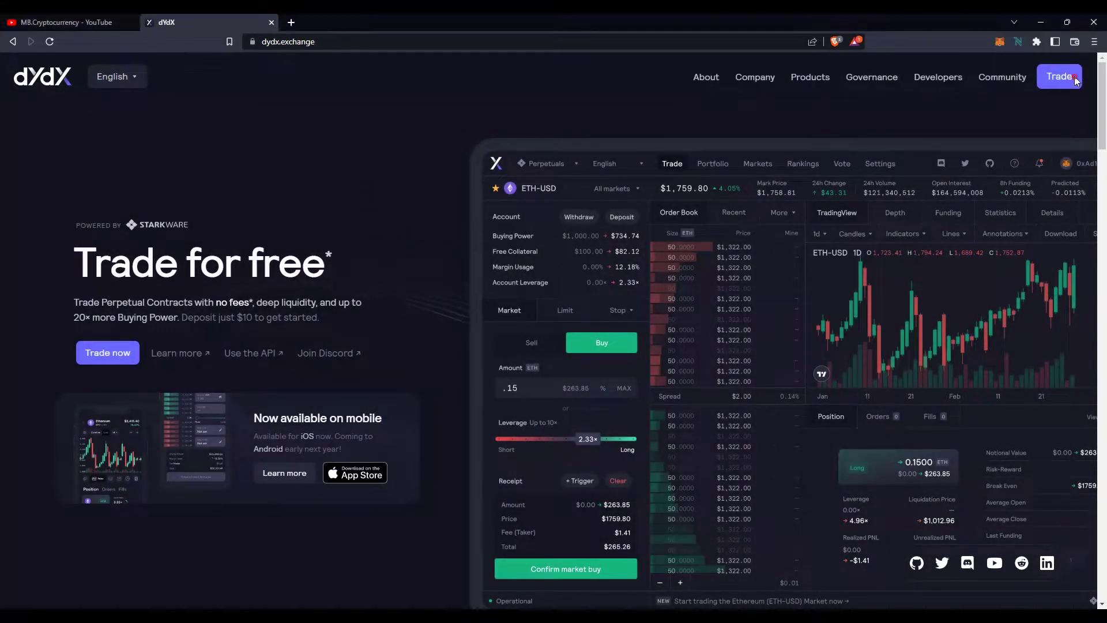
pyautogui.click(1047, 67)
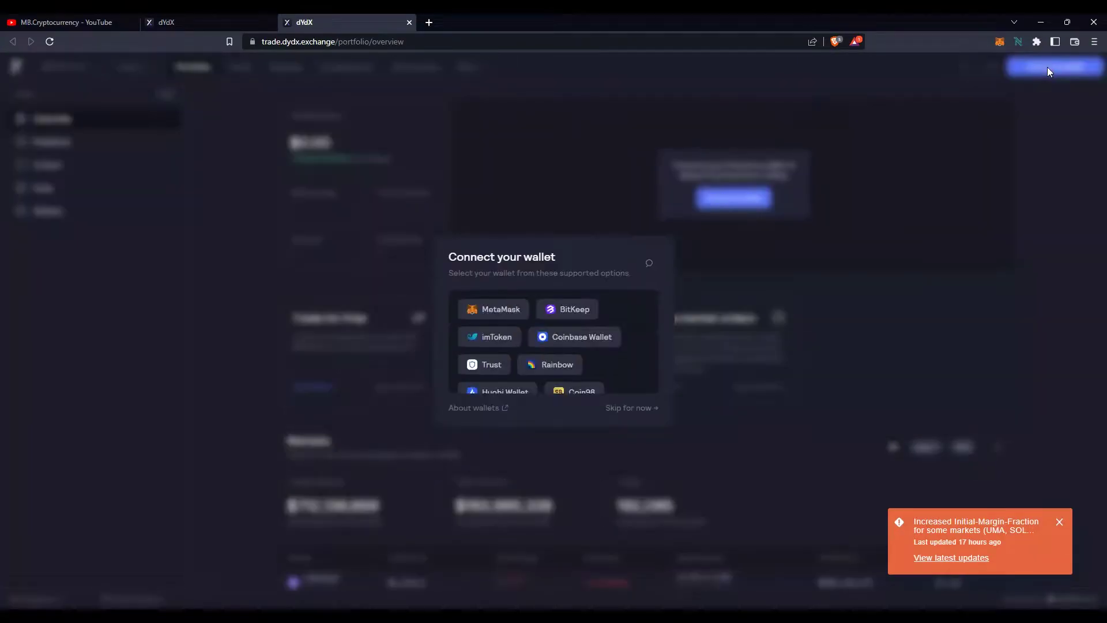
pyautogui.scroll(-2, 576, 349)
pyautogui.scroll(2, 506, 309)
pyautogui.click(506, 309)
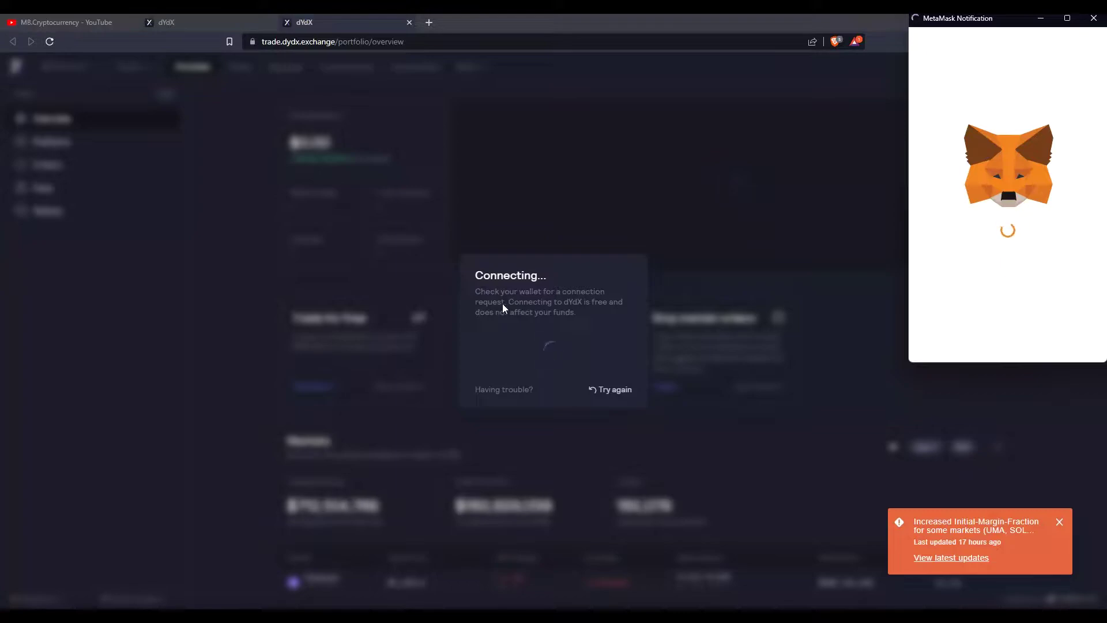
pyautogui.click(1063, 339)
pyautogui.click(1063, 340)
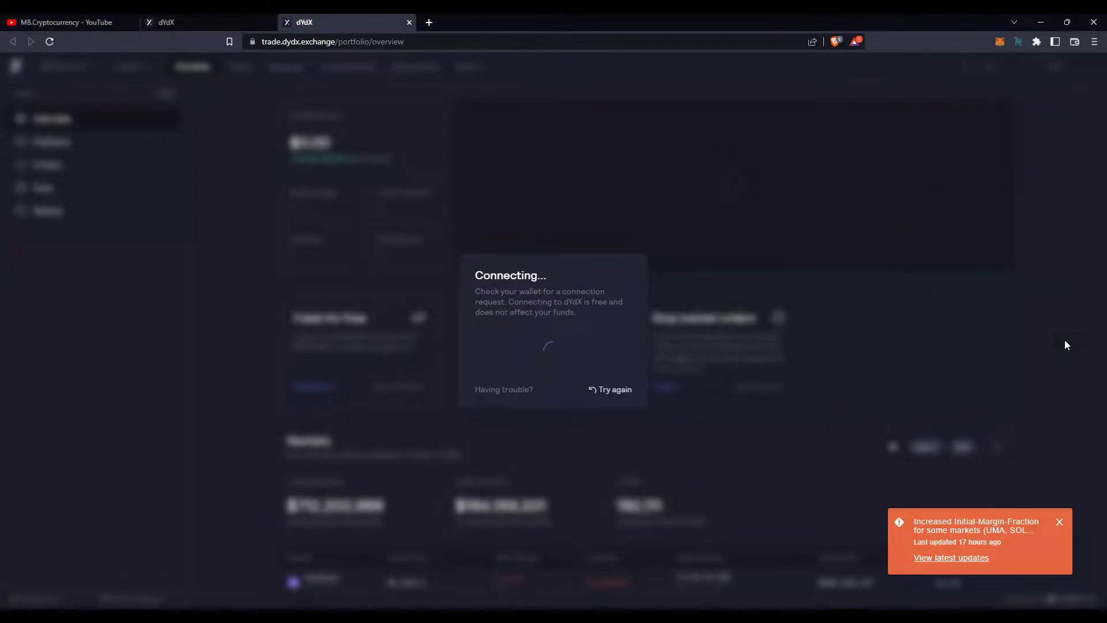
# Accept the terms with Remember me on and sign the MetaMask ownership request
pyautogui.click(606, 502)
pyautogui.click(620, 394)
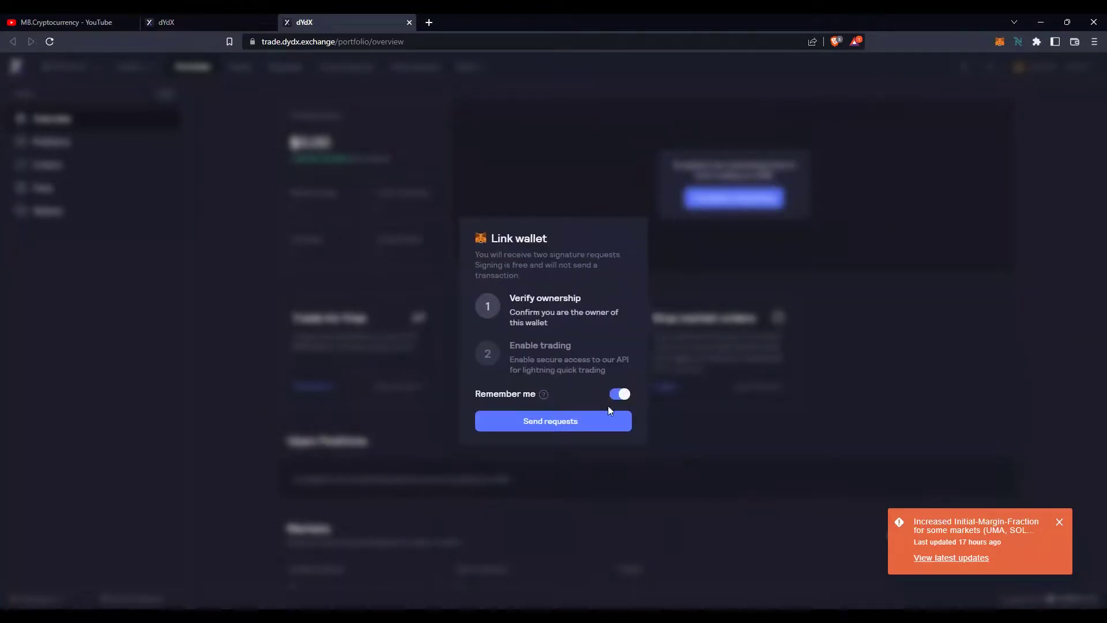
pyautogui.click(593, 422)
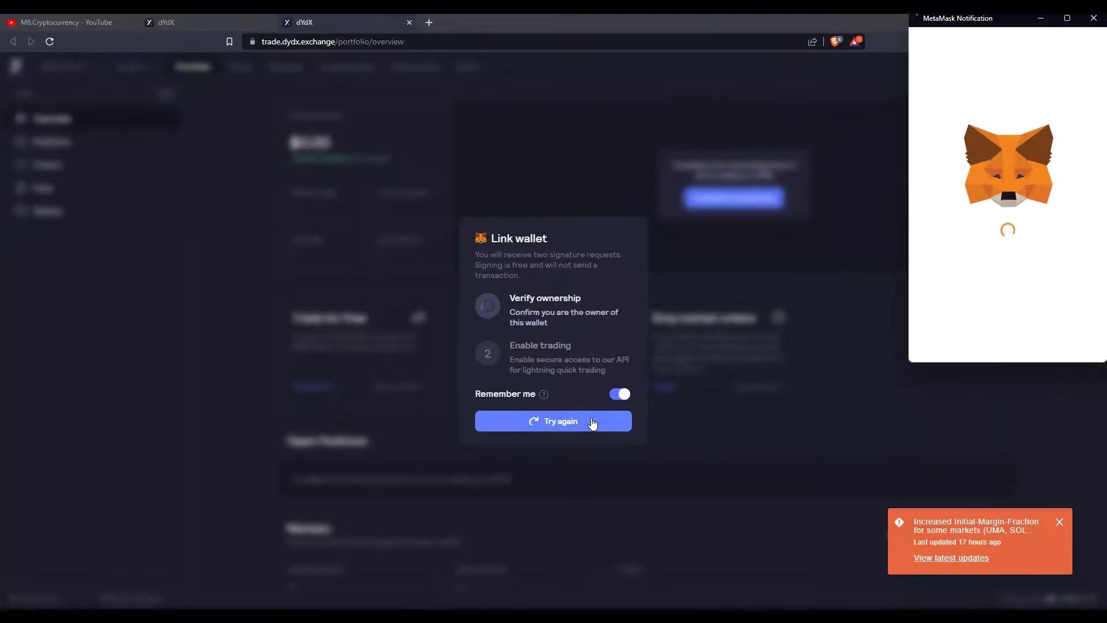
pyautogui.click(1065, 334)
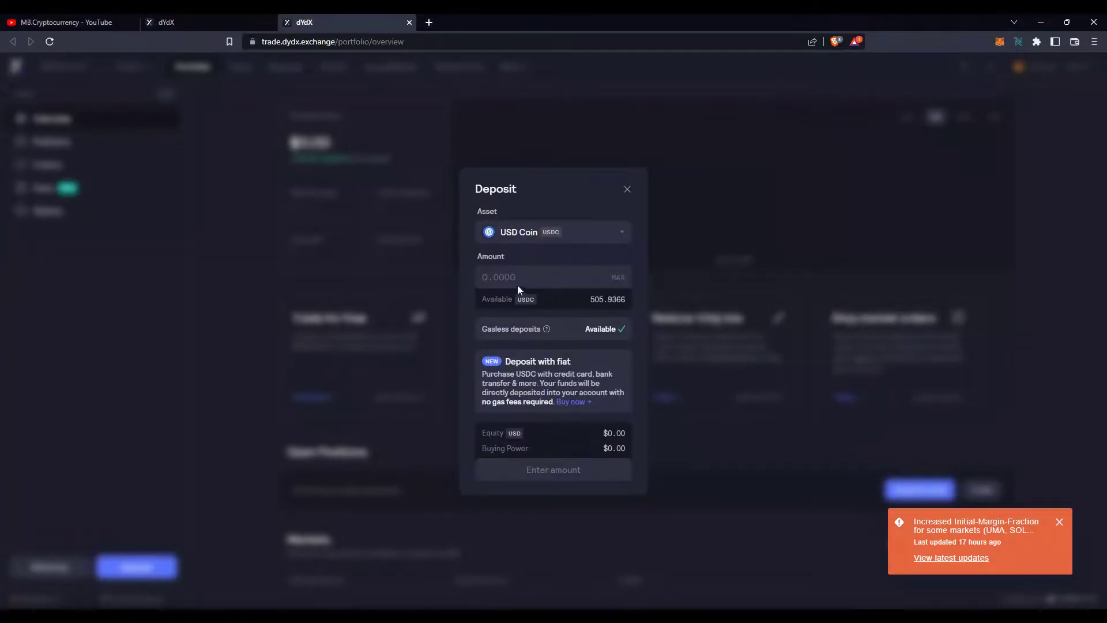
# Deposit 500 USDC, approving USDC access and signing the gasless deposit in MetaMask
pyautogui.click(517, 285)
pyautogui.write('500')
pyautogui.click(576, 530)
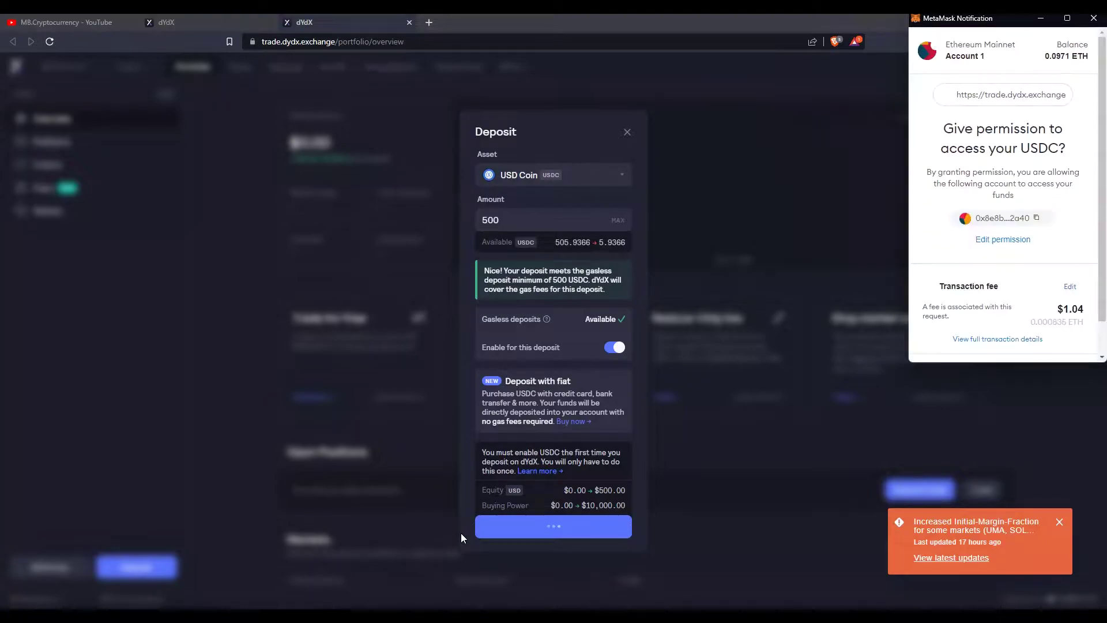
pyautogui.scroll(-1, 1011, 344)
pyautogui.click(1023, 345)
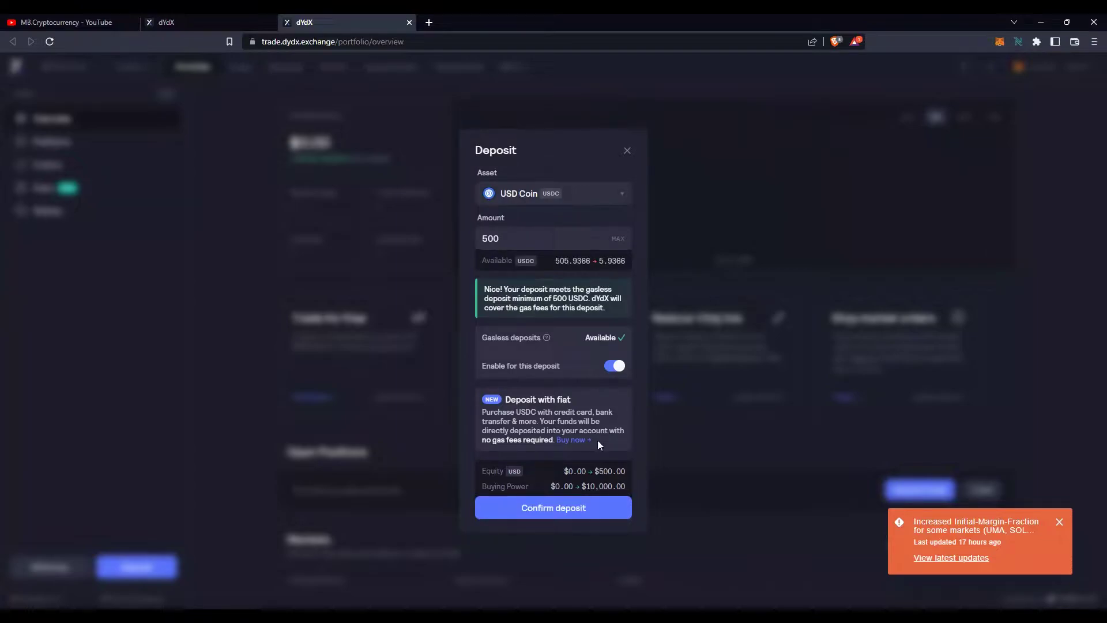
pyautogui.click(578, 515)
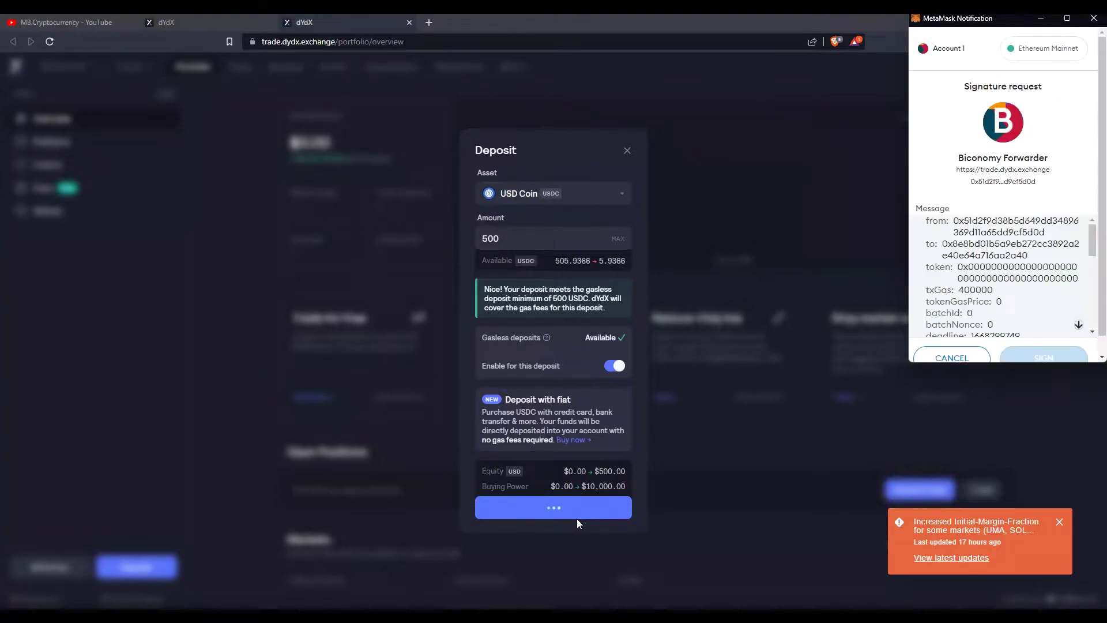
pyautogui.scroll(-10, 1084, 271)
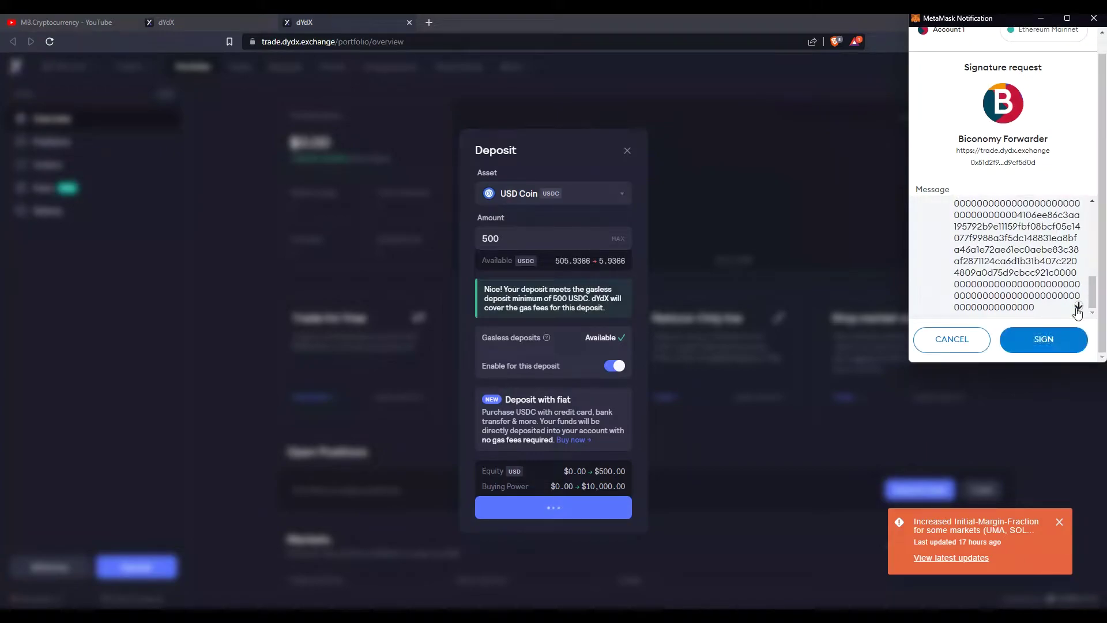
pyautogui.click(1069, 340)
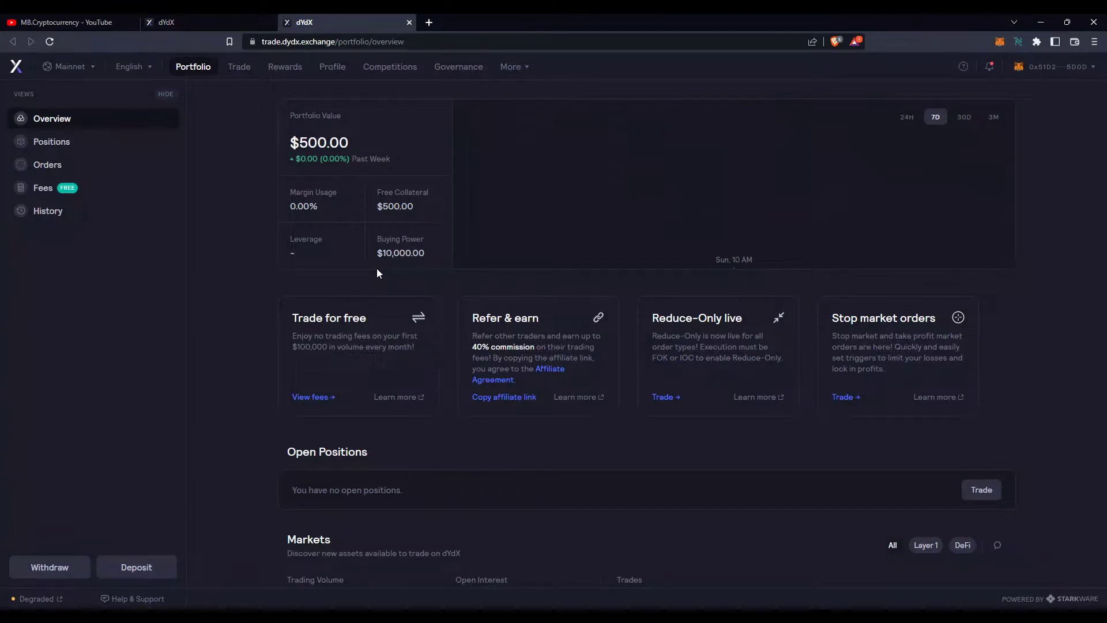
# Check the Positions, Orders and Fees pages in the Portfolio sidebar
pyautogui.click(58, 148)
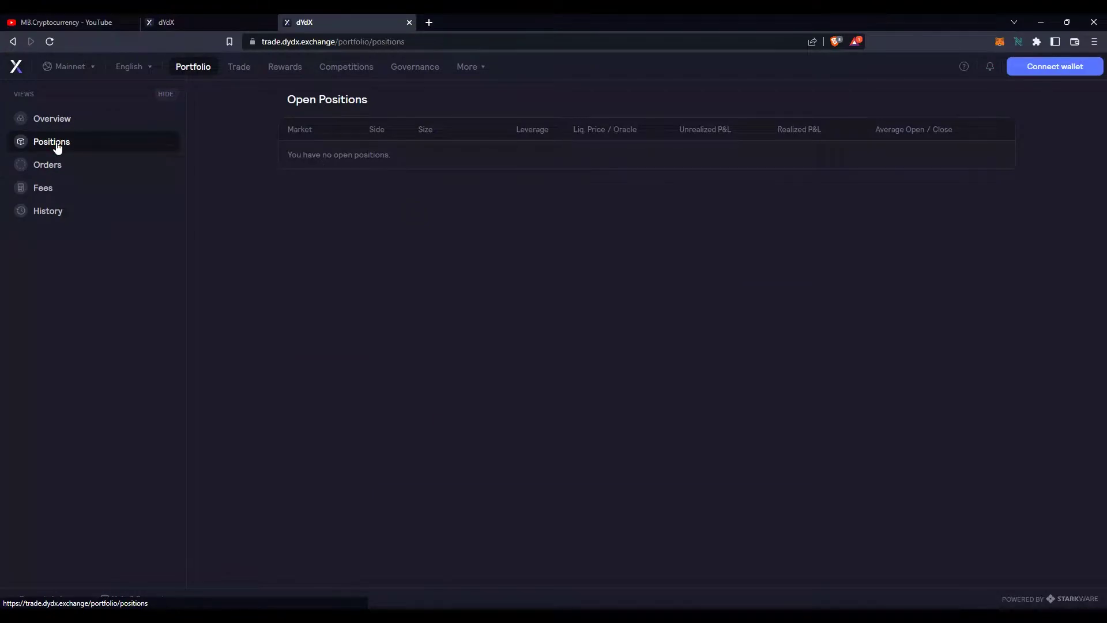
pyautogui.click(58, 166)
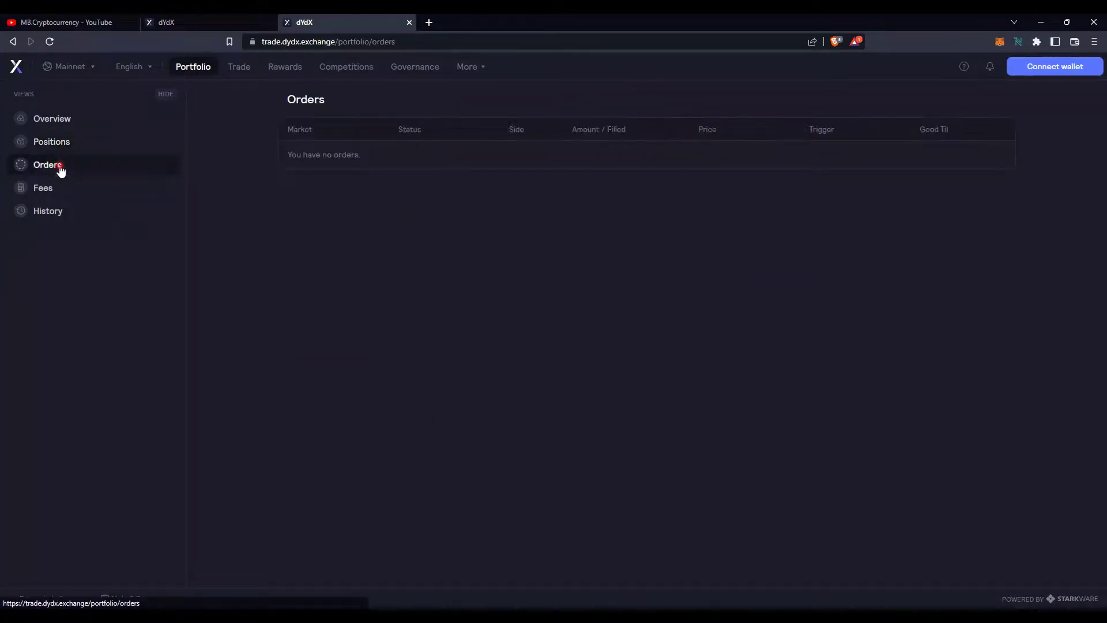
pyautogui.click(64, 189)
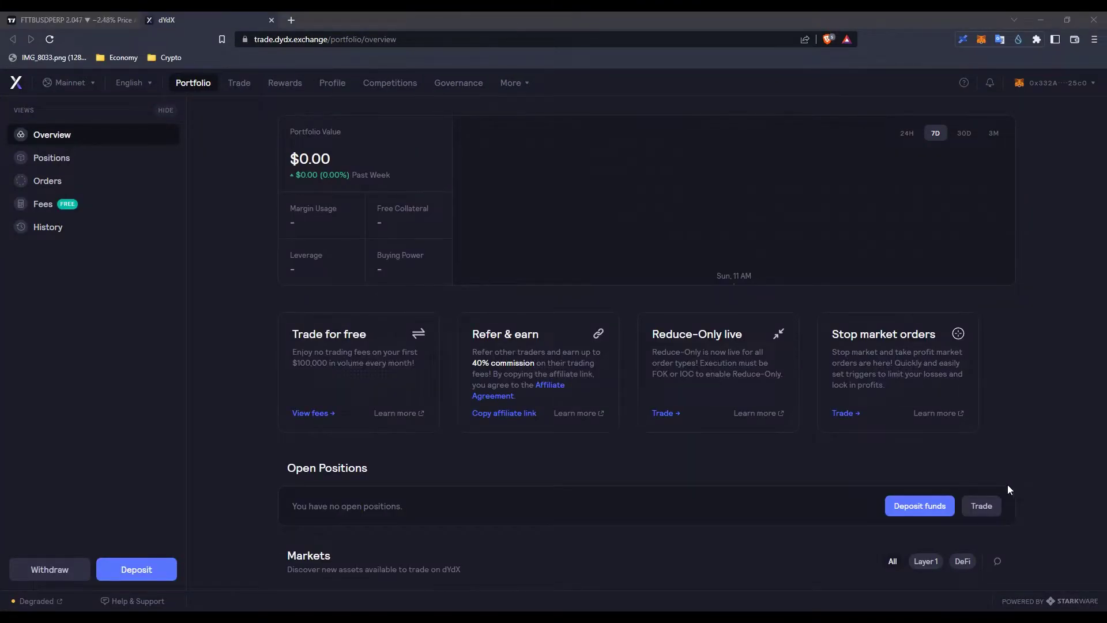
# Switch dYdX to Testnet and the MetaMask wallet to the Goerli test network
pyautogui.click(84, 82)
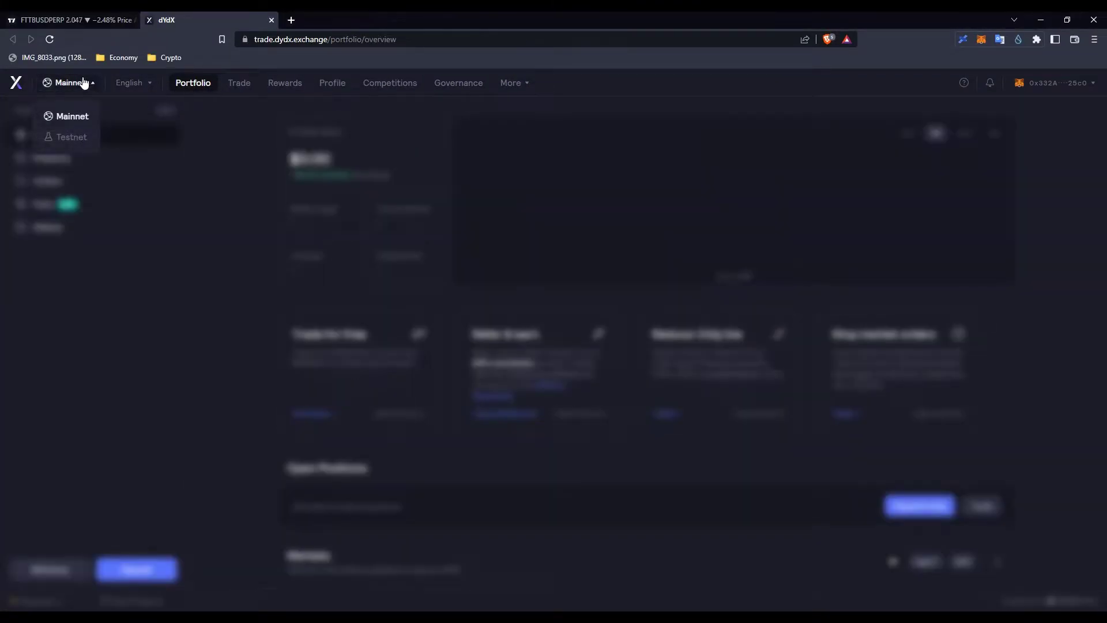
pyautogui.click(66, 137)
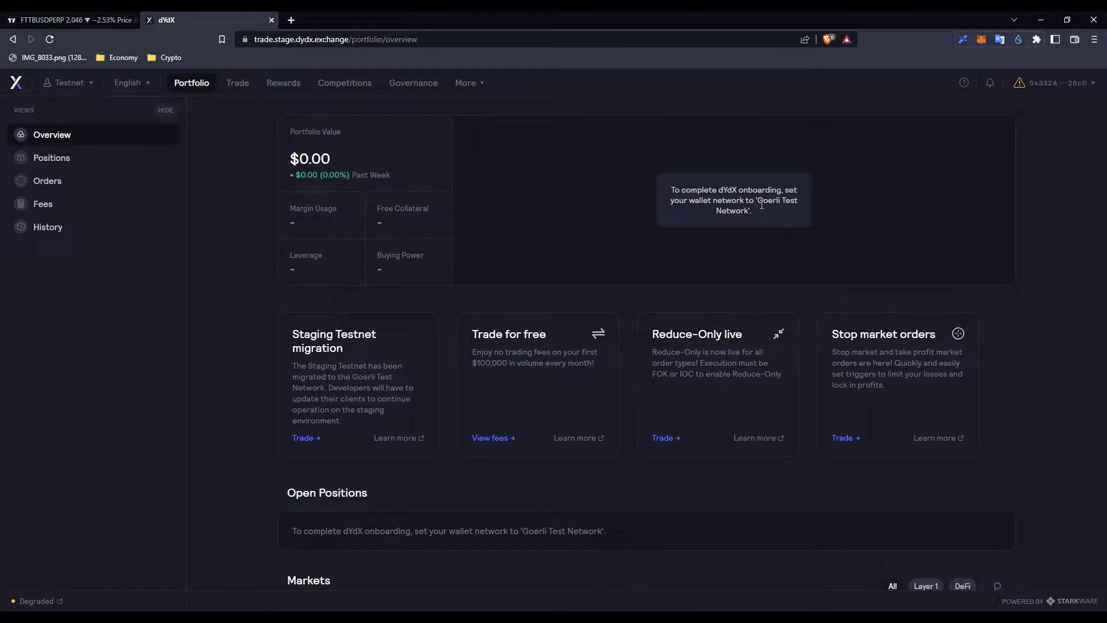
pyautogui.click(981, 40)
pyautogui.click(899, 68)
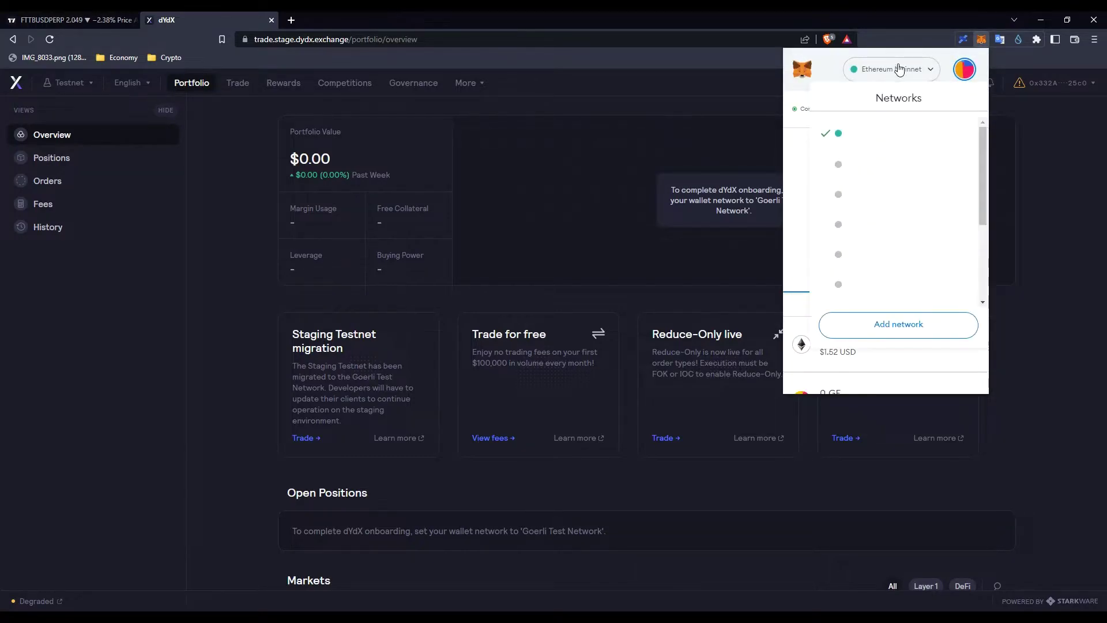
pyautogui.scroll(-3, 887, 239)
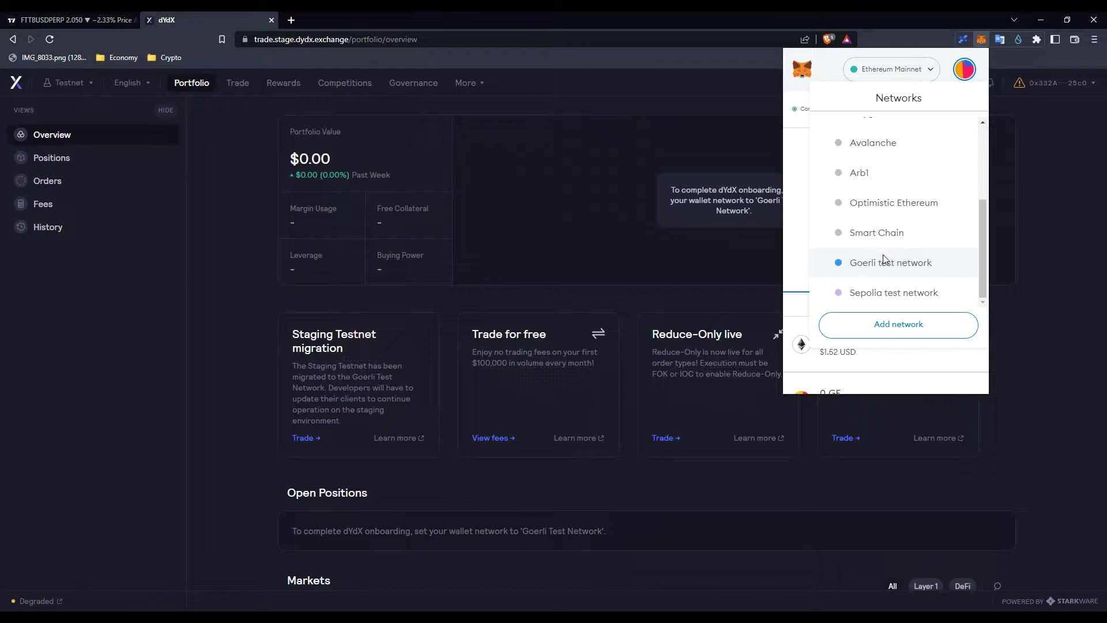
pyautogui.click(885, 260)
pyautogui.click(1041, 207)
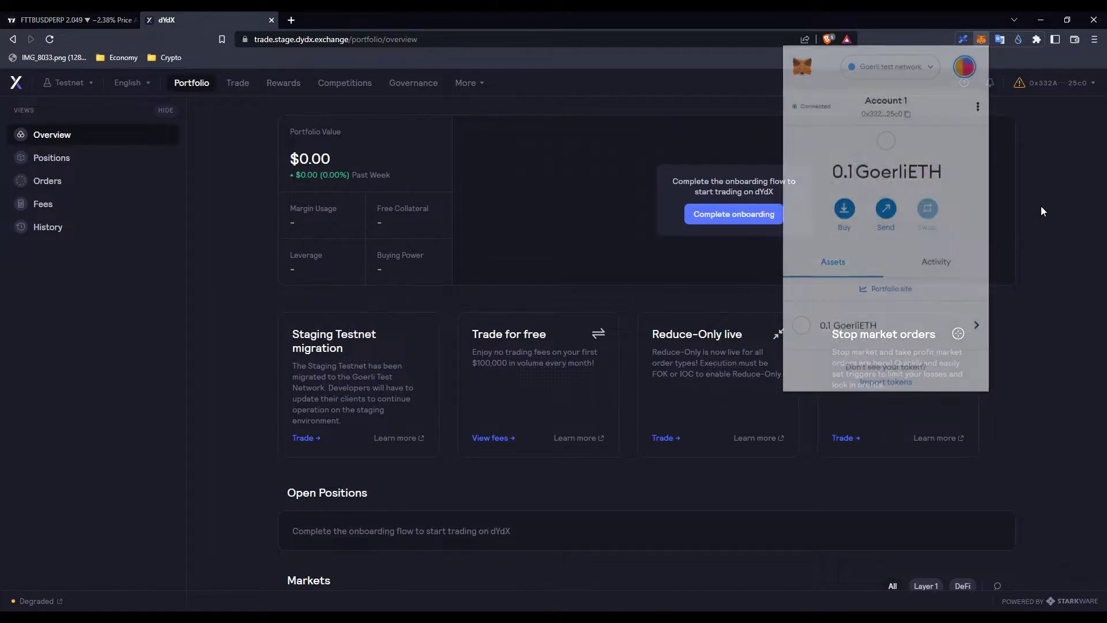
# Complete onboarding with Remember me, sign the link request, and confirm the 2000 USDC test deposit
pyautogui.click(755, 216)
pyautogui.click(619, 402)
pyautogui.click(554, 431)
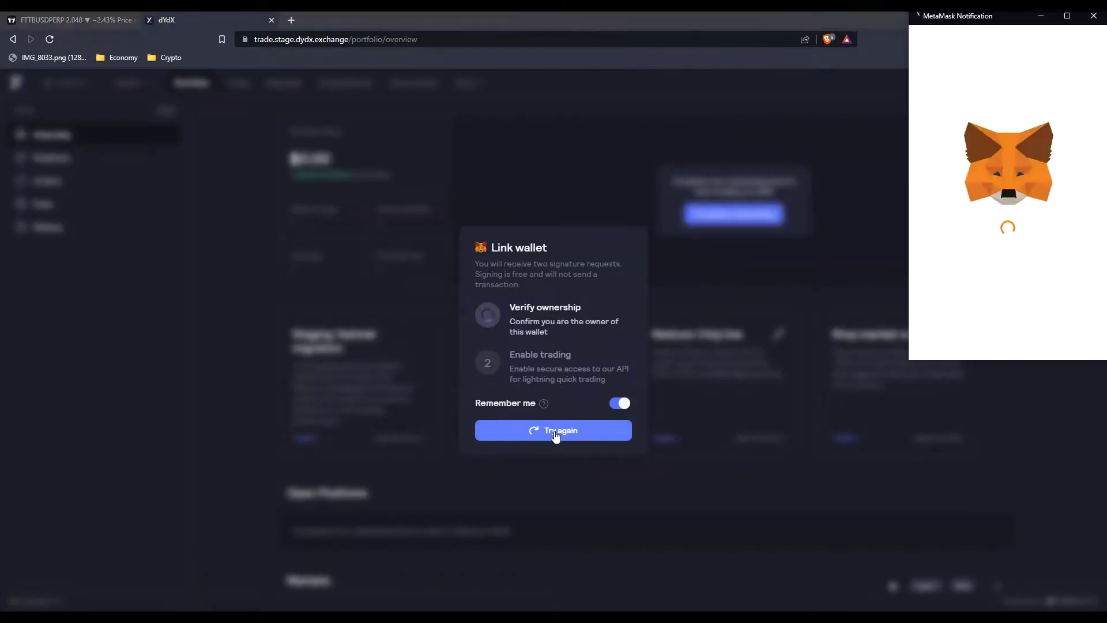
pyautogui.click(1021, 336)
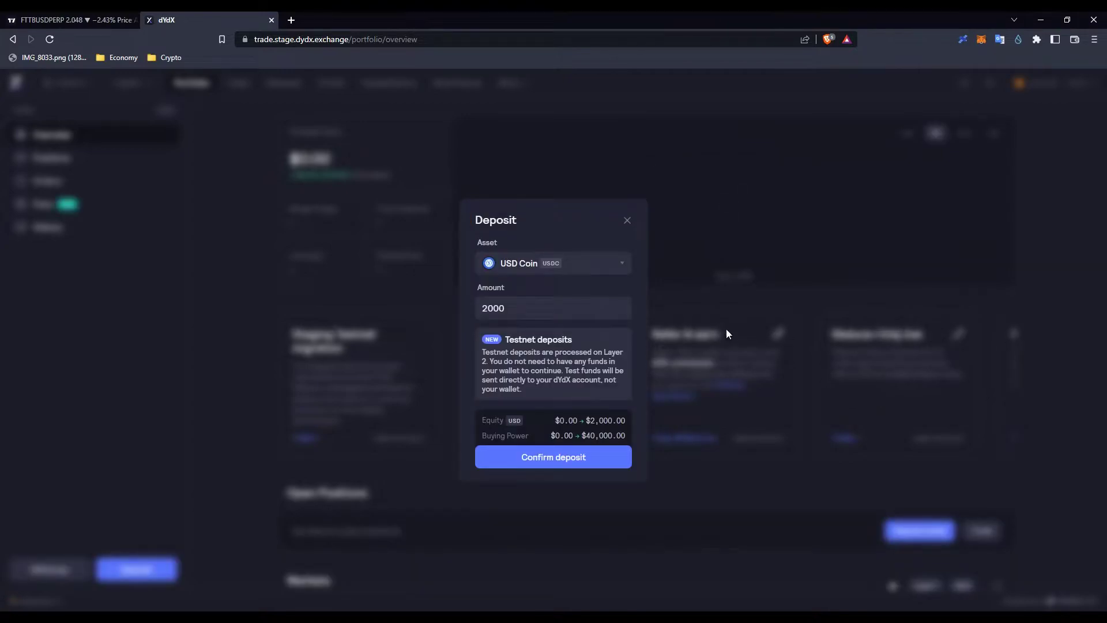
pyautogui.click(511, 454)
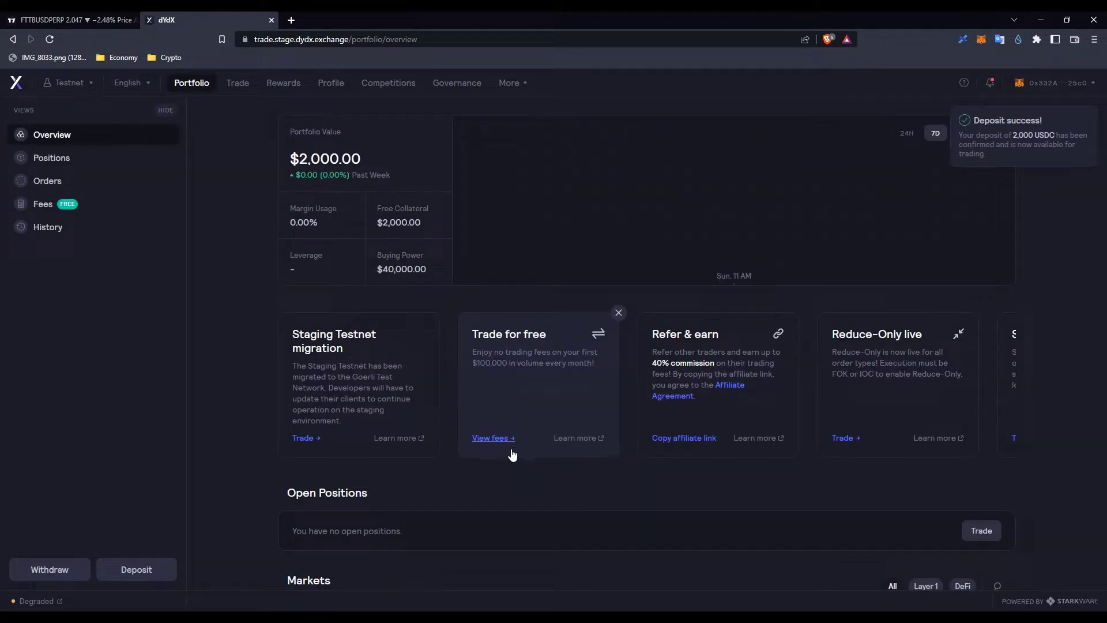
# Browse the BTC-USD market list, filter to DeFi markets, and return to BTC-USD
pyautogui.click(237, 82)
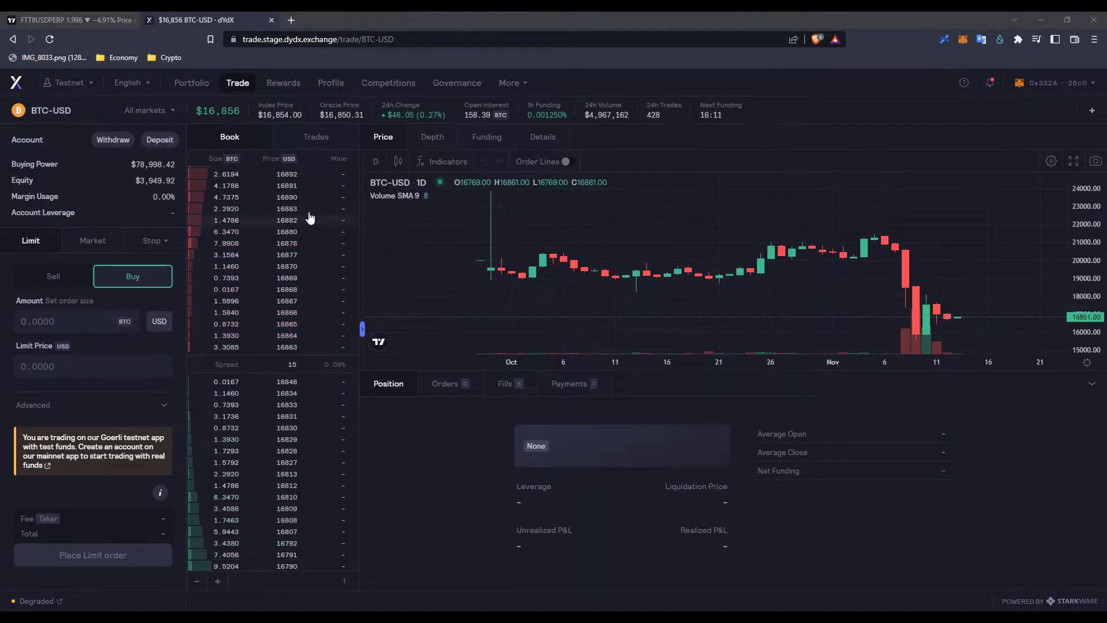
pyautogui.click(149, 110)
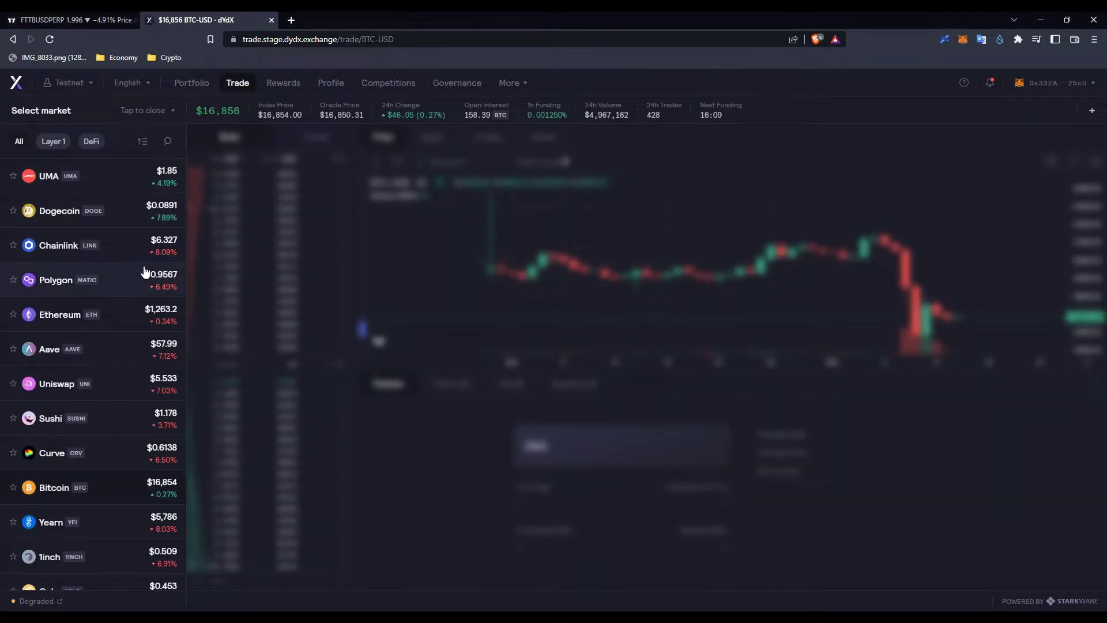
pyautogui.scroll(-8, 146, 272)
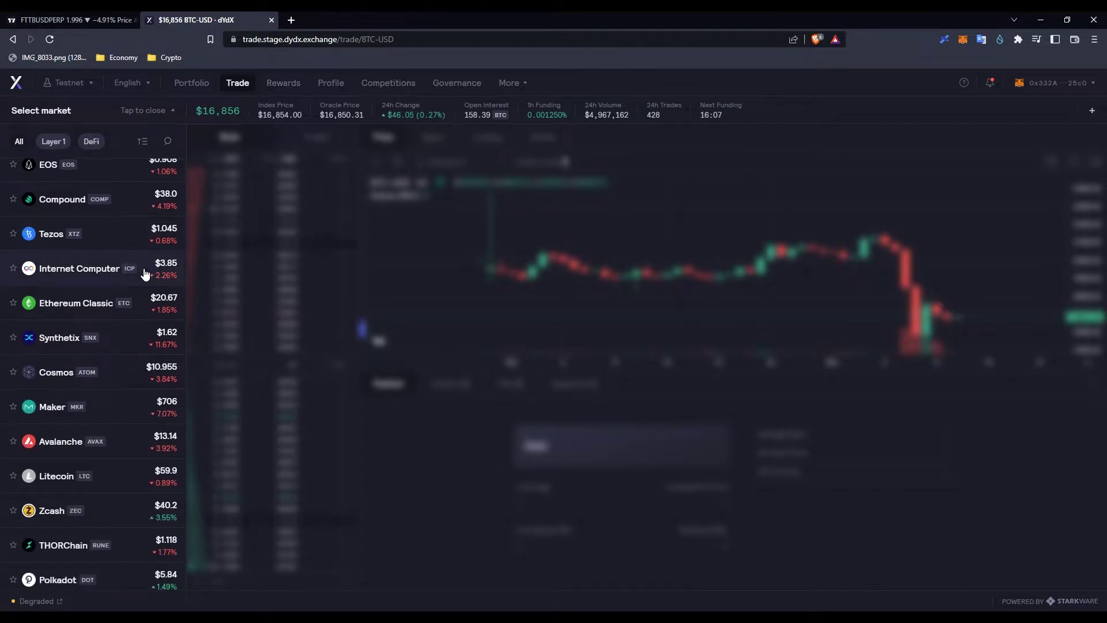
pyautogui.scroll(-5, 146, 272)
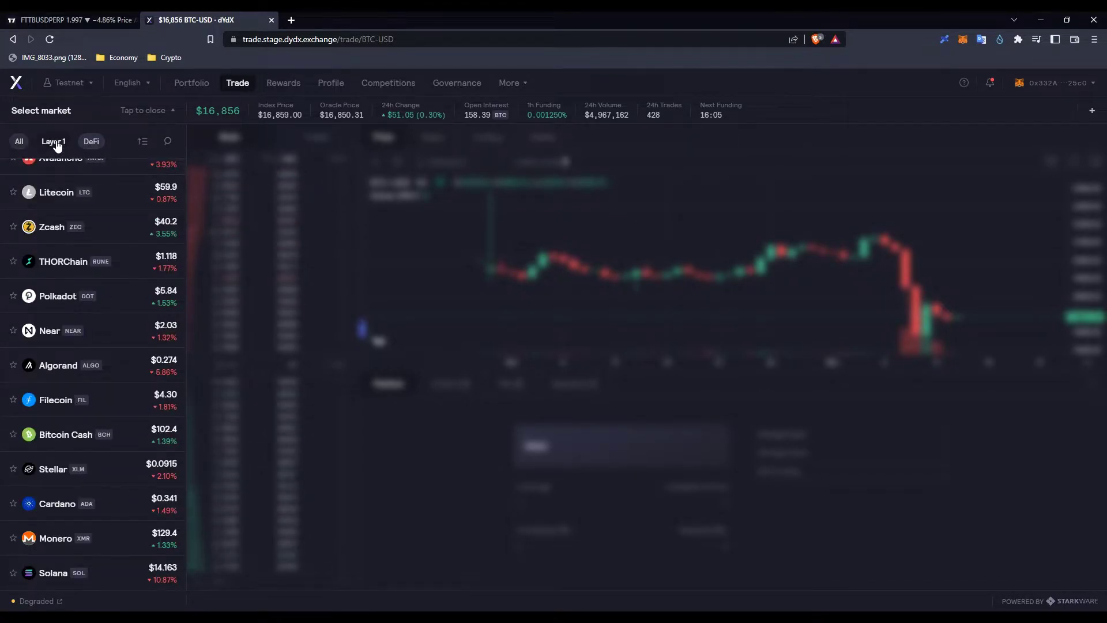
pyautogui.click(91, 143)
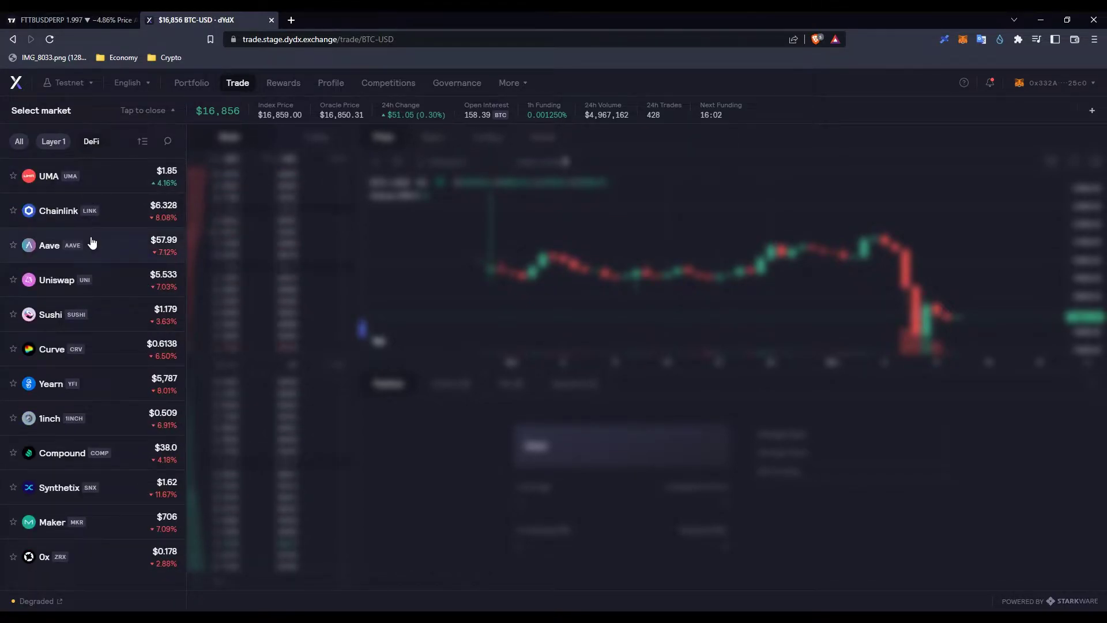
pyautogui.click(153, 112)
# Inspect the Slow withdrawal option, then confirm another 2000 USDC testnet deposit
pyautogui.click(113, 140)
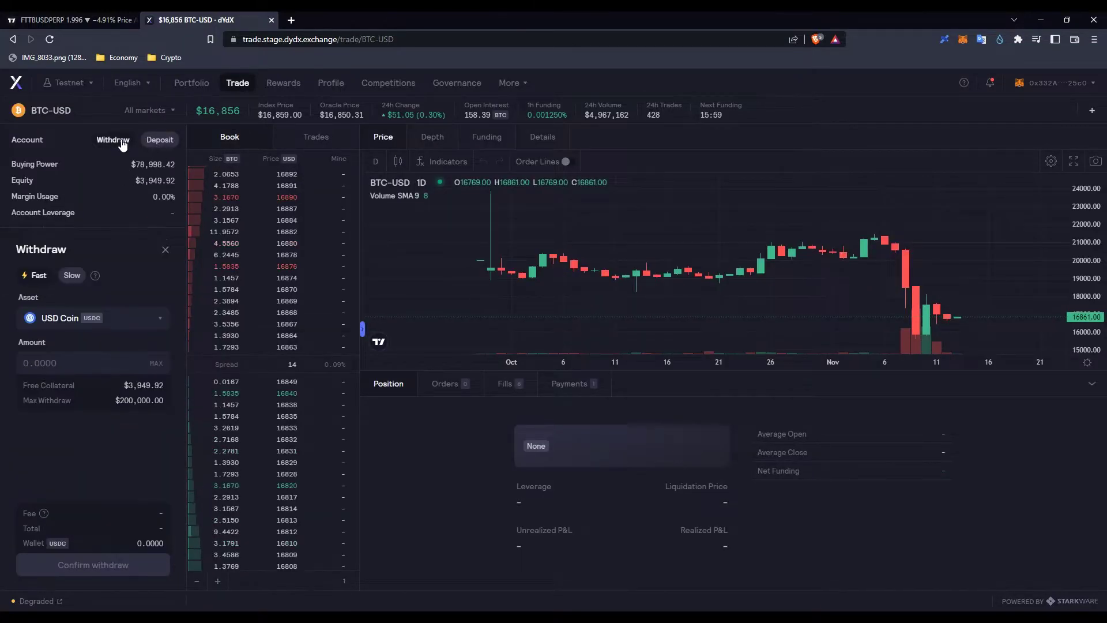
pyautogui.click(69, 276)
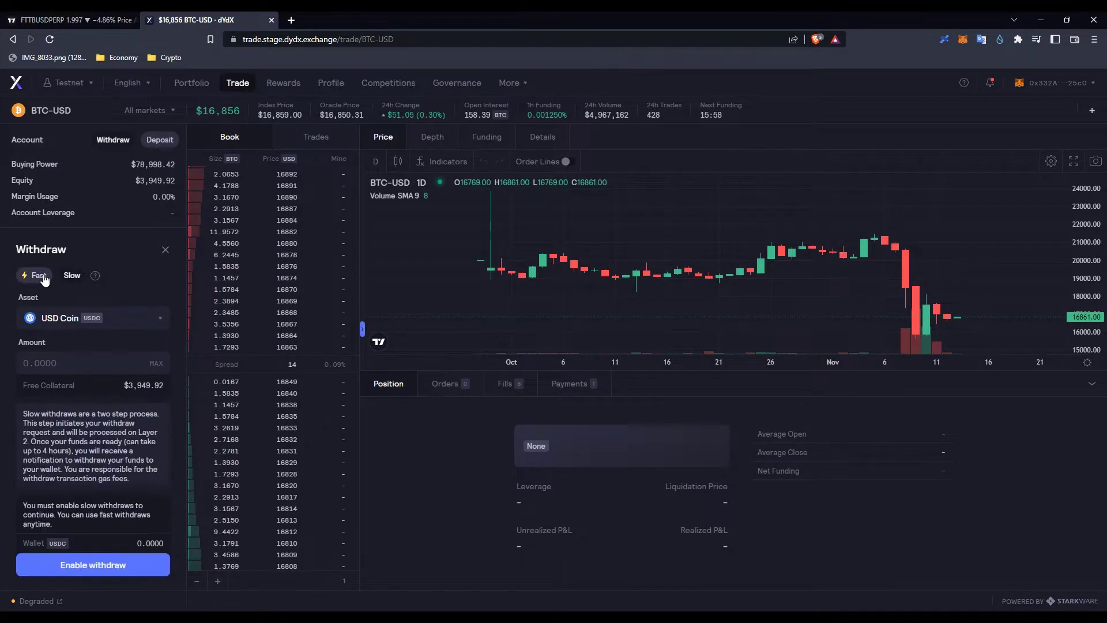
pyautogui.moveTo(95, 276)
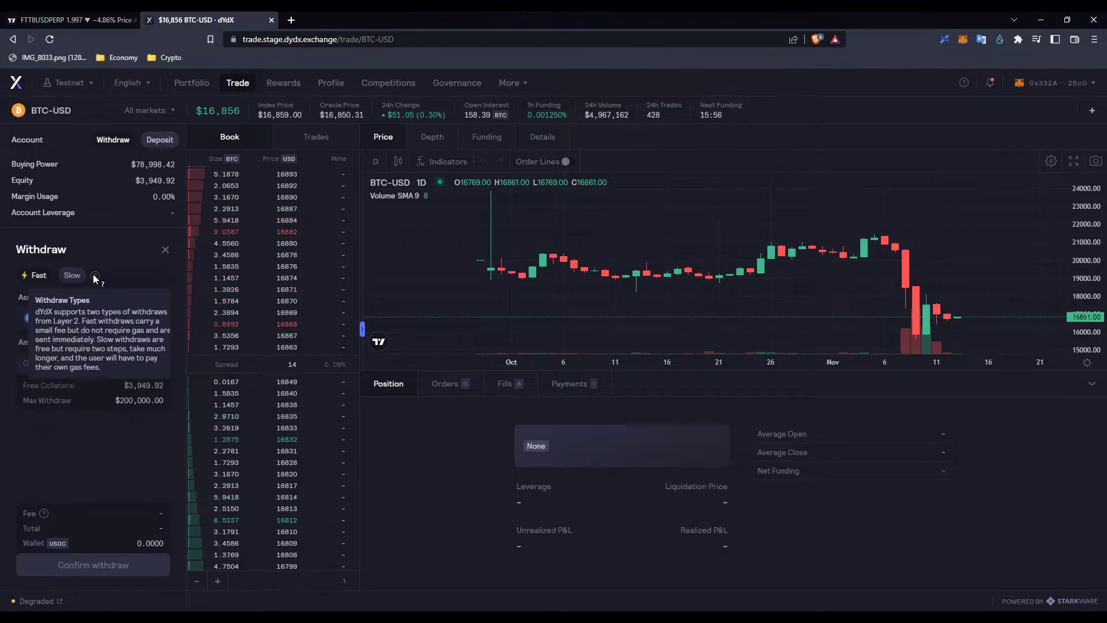
pyautogui.click(166, 249)
pyautogui.click(159, 139)
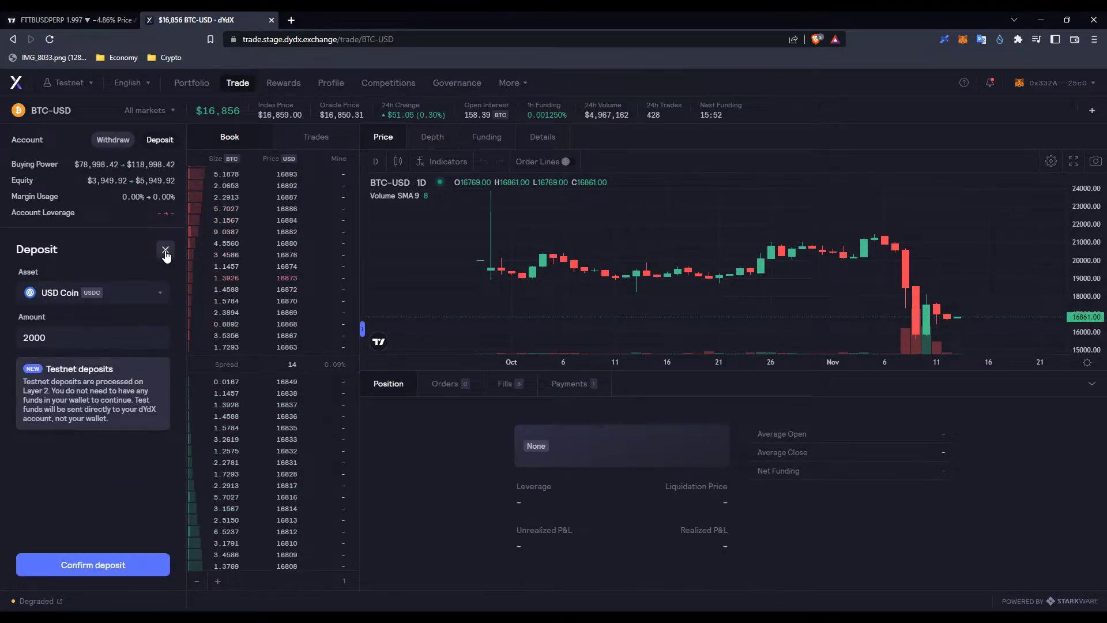
pyautogui.click(145, 565)
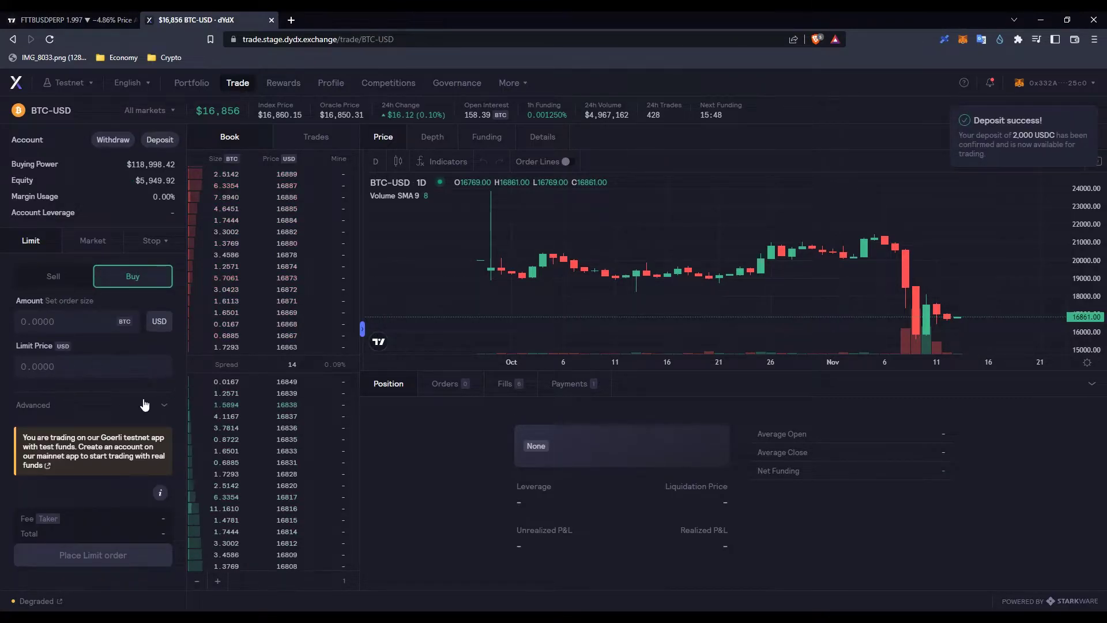
# Look through the Market and Stop order types, settling on a Buy limit order
pyautogui.click(89, 242)
pyautogui.click(141, 246)
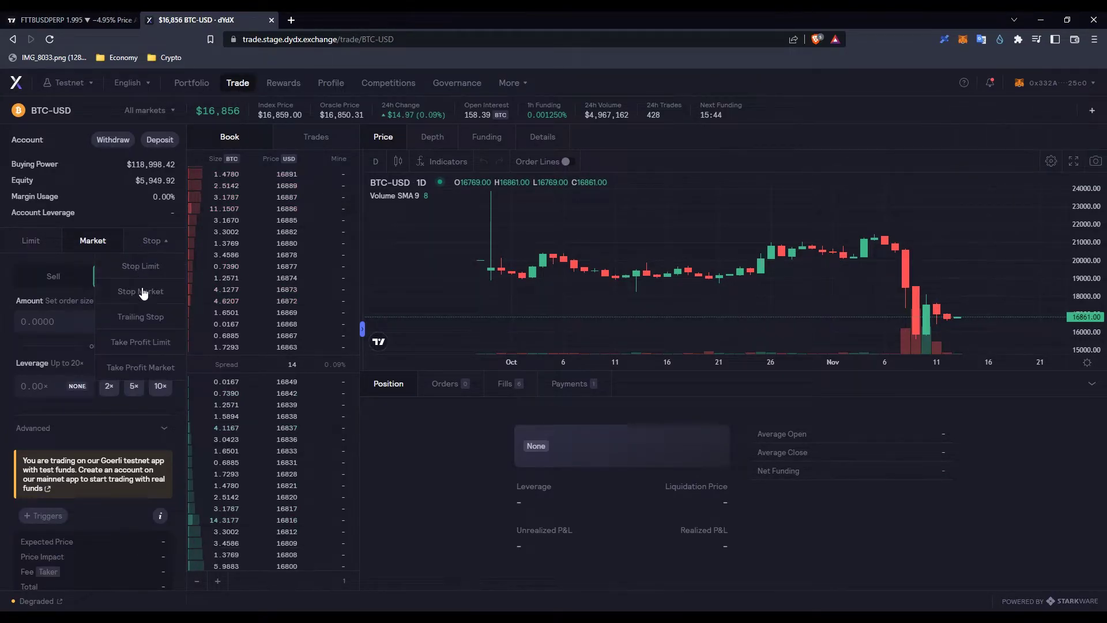
pyautogui.click(19, 240)
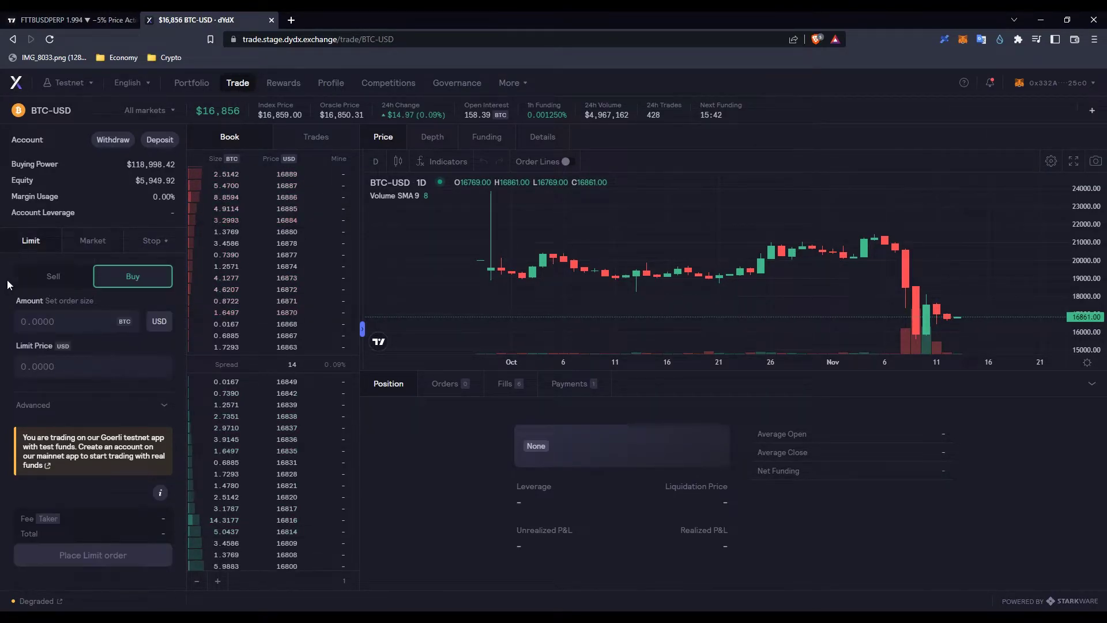
pyautogui.click(73, 277)
pyautogui.click(133, 276)
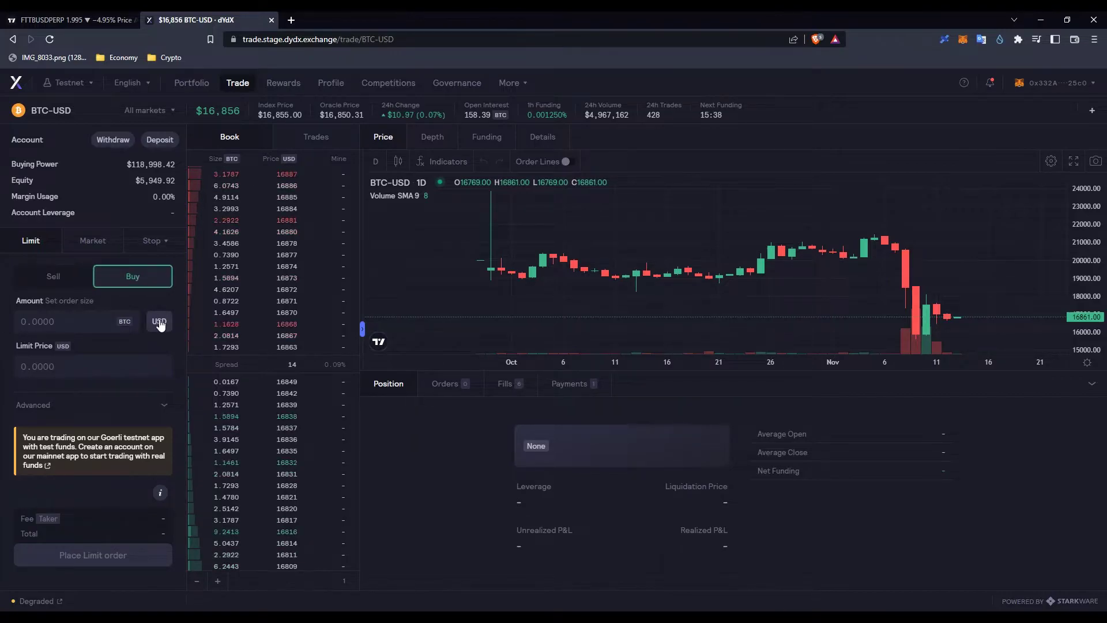
# Place a limit buy at 14000 price for 10000 USD and check the Orders list
pyautogui.click(159, 321)
pyautogui.click(42, 322)
pyautogui.write('1')
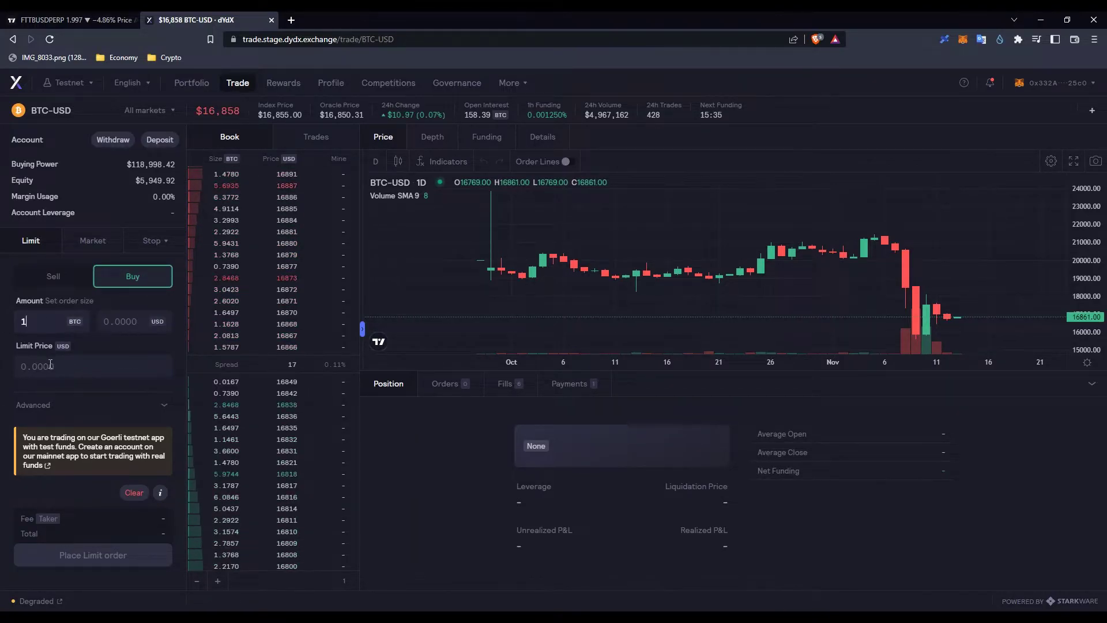
pyautogui.click(46, 367)
pyautogui.write('14000')
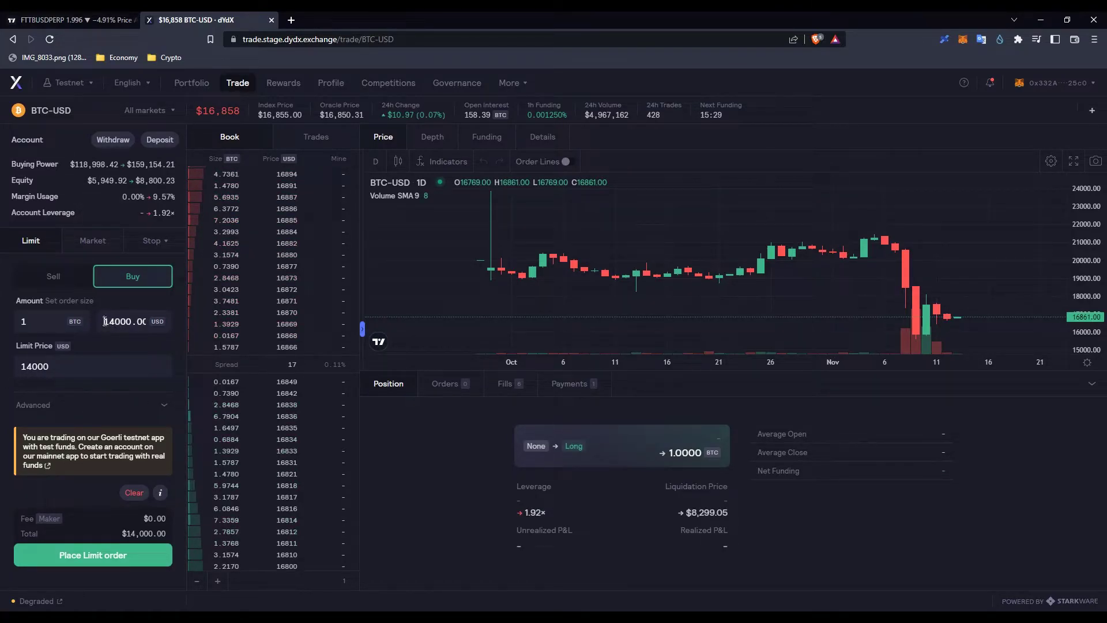
pyautogui.moveTo(104, 321); pyautogui.dragTo(136, 319)
pyautogui.write('10000')
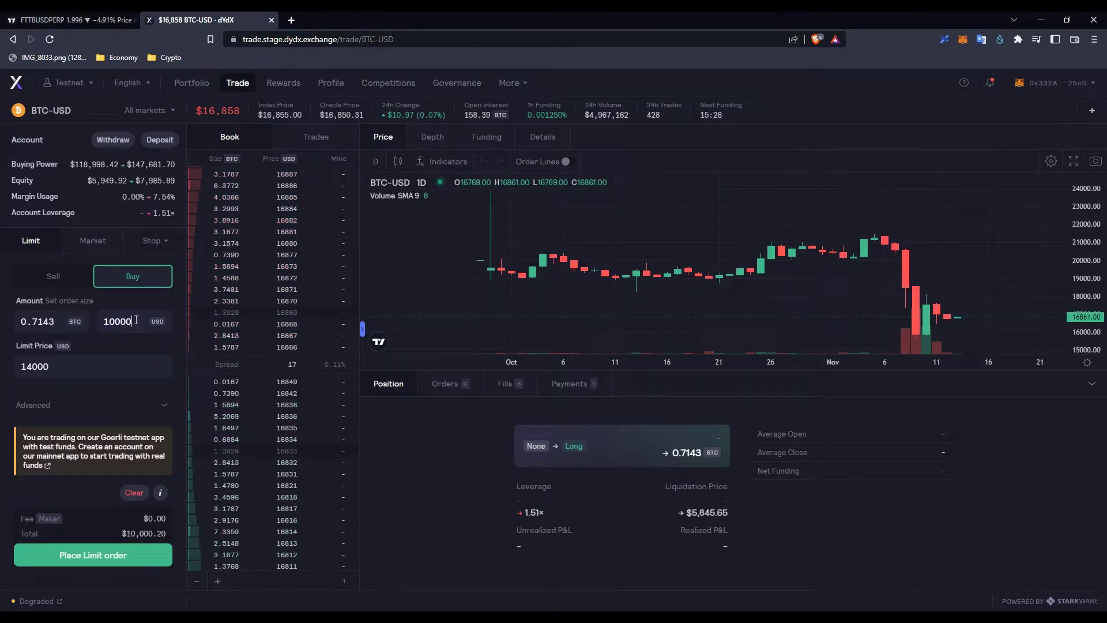
pyautogui.click(104, 557)
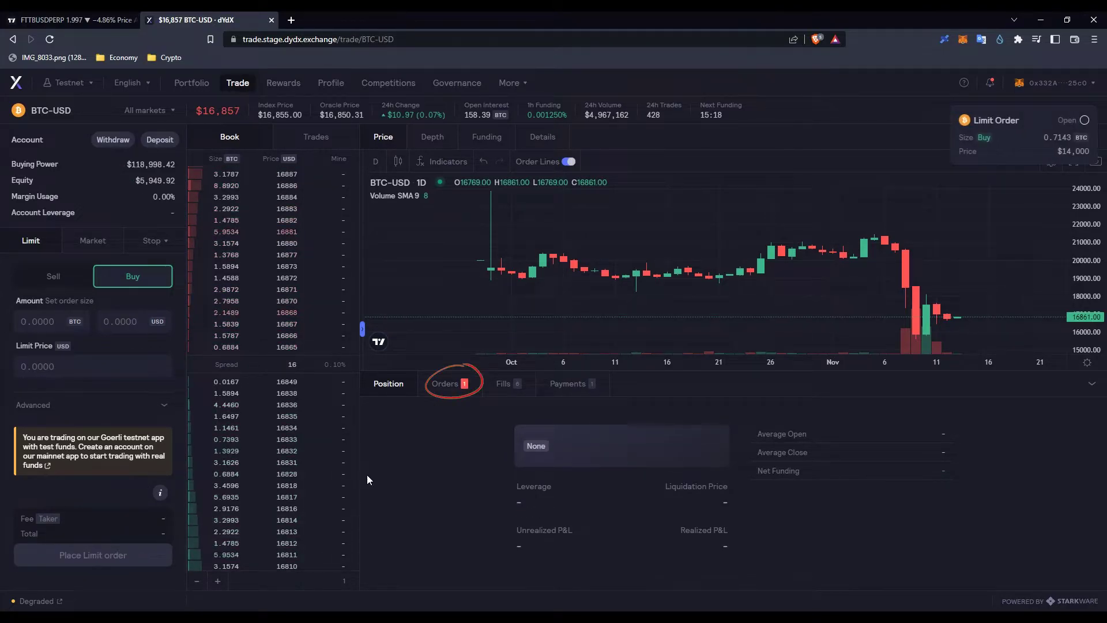
pyautogui.click(471, 385)
# Set up a 10000 USD market buy and raise leverage with the continuous slider
pyautogui.click(107, 240)
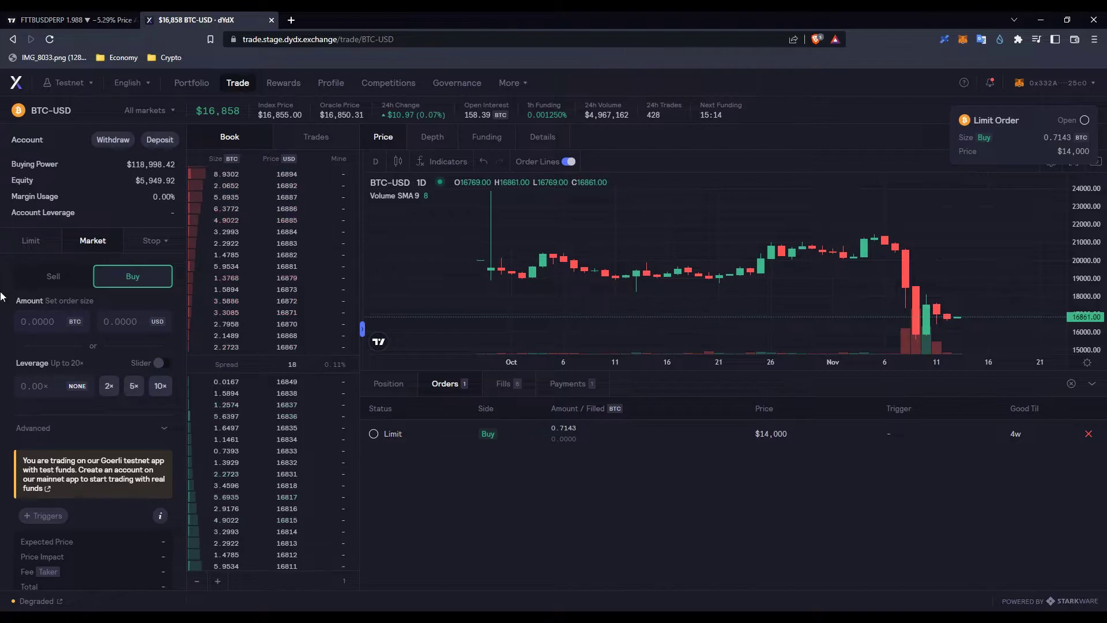
pyautogui.click(55, 241)
pyautogui.click(92, 240)
pyautogui.click(110, 325)
pyautogui.write('10000')
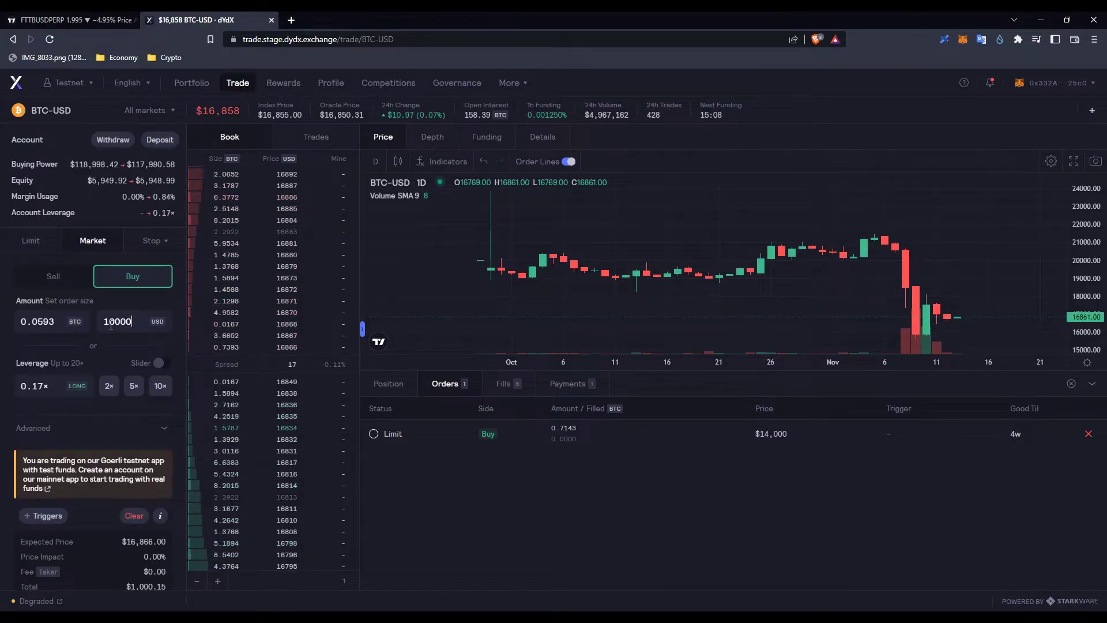
pyautogui.click(137, 392)
pyautogui.moveTo(56, 383)
pyautogui.mouseDown()
pyautogui.moveTo(33, 383)
pyautogui.moveTo(167, 388)
pyautogui.moveTo(36, 388)
pyautogui.mouseUp()
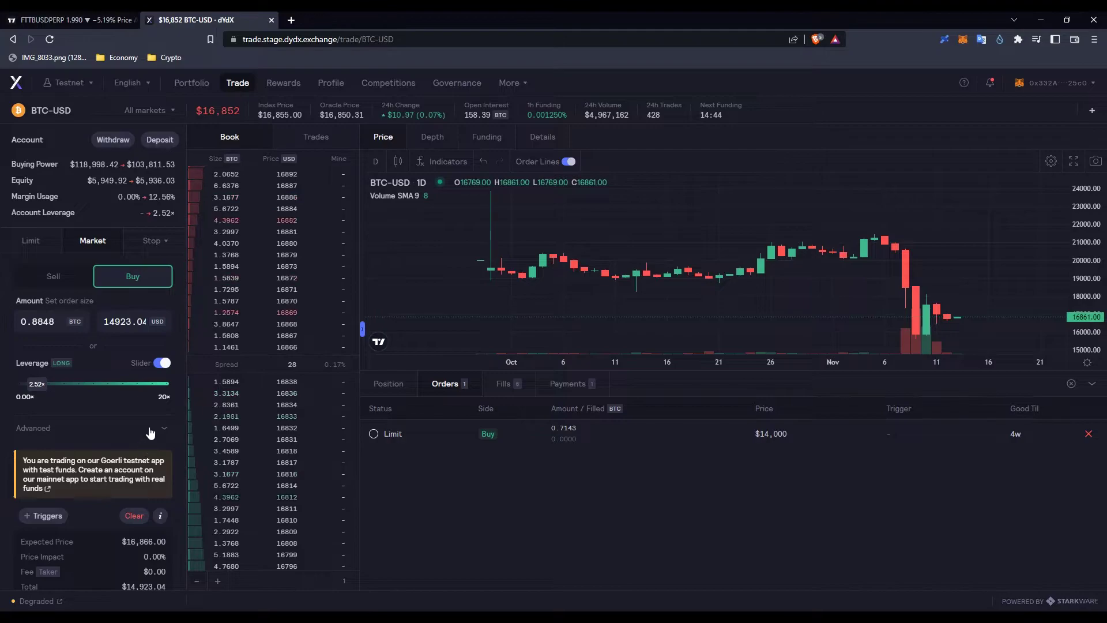
# Attach triggers with a 2% stop loss and 4% take profit
pyautogui.click(29, 428)
pyautogui.scroll(-1, 28, 400)
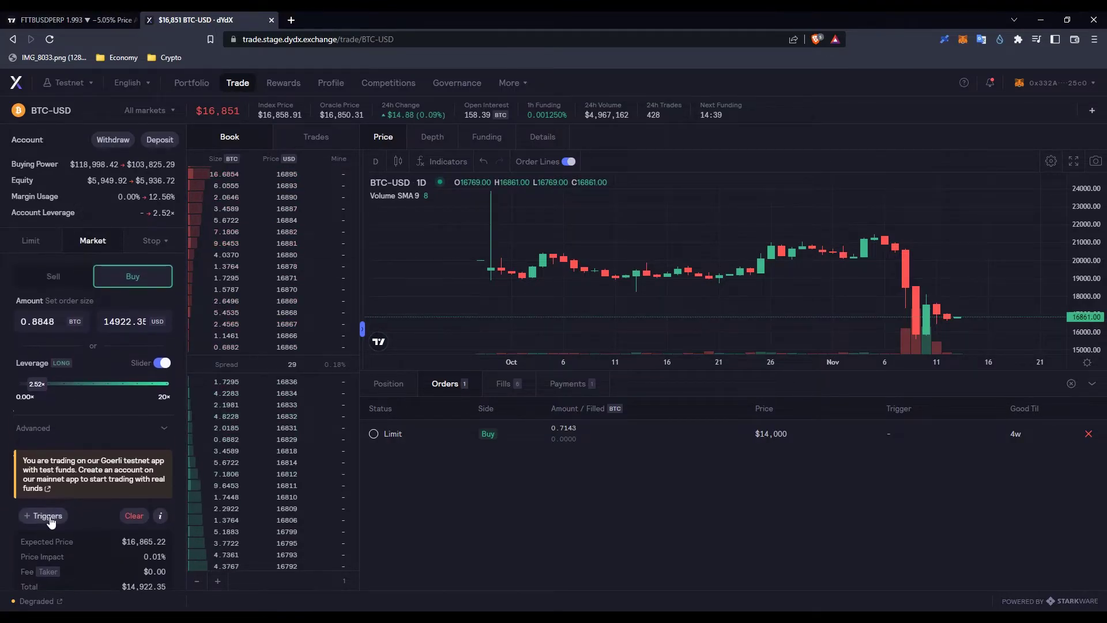
pyautogui.click(51, 516)
pyautogui.click(169, 249)
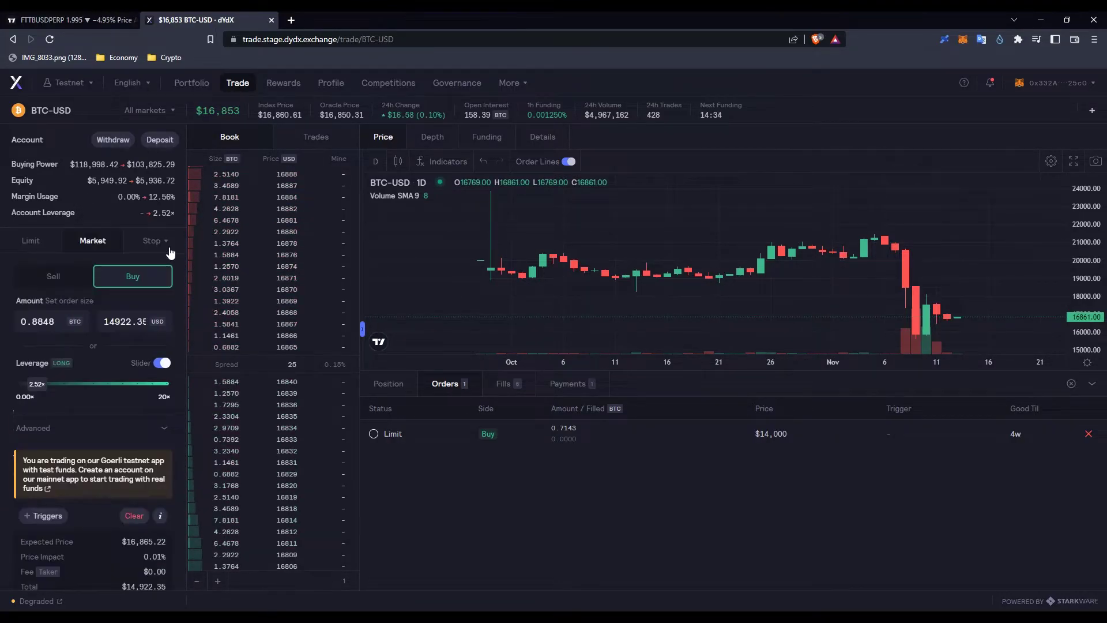
pyautogui.scroll(-1, 86, 462)
pyautogui.click(51, 476)
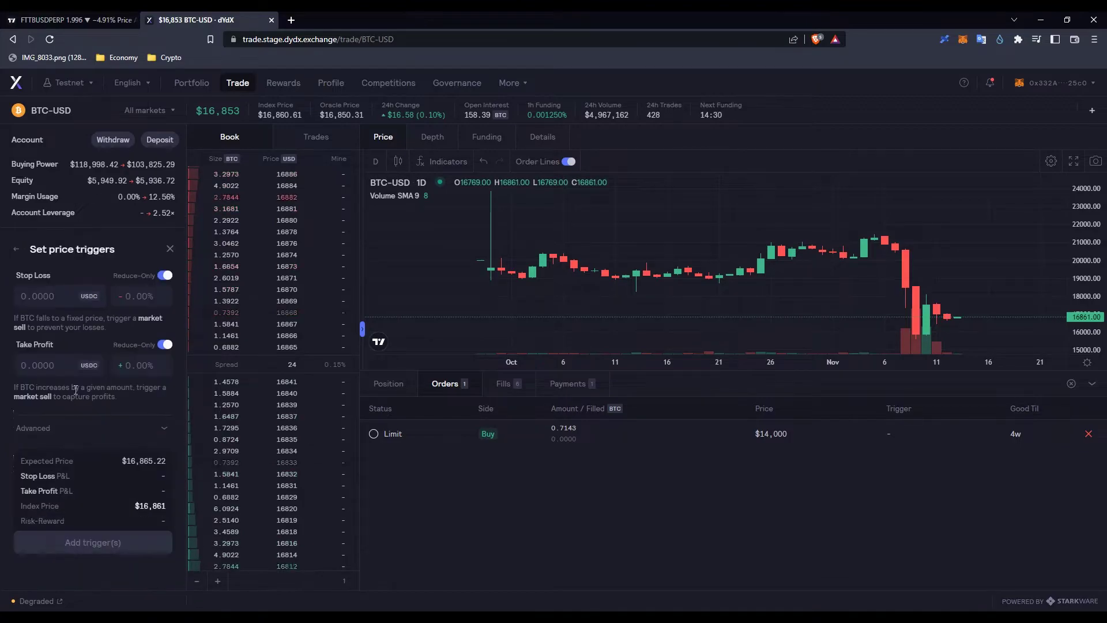
pyautogui.click(135, 298)
pyautogui.write('2')
pyautogui.click(139, 366)
pyautogui.write('4')
pyautogui.click(108, 536)
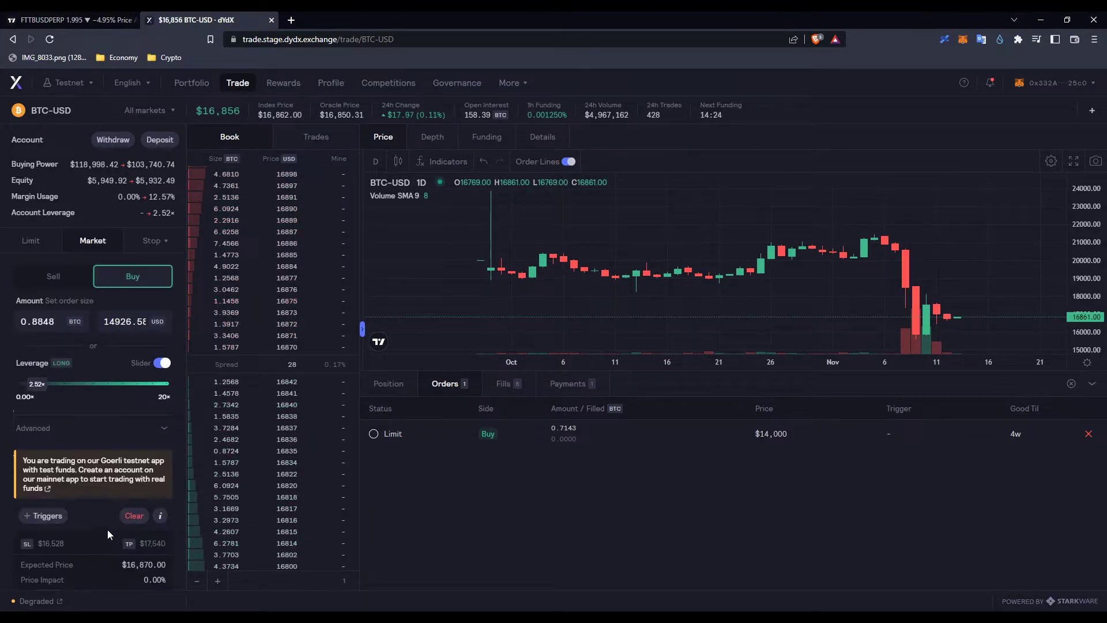
# Submit the market buy order and view the new long position
pyautogui.click(162, 362)
pyautogui.scroll(-1, 63, 578)
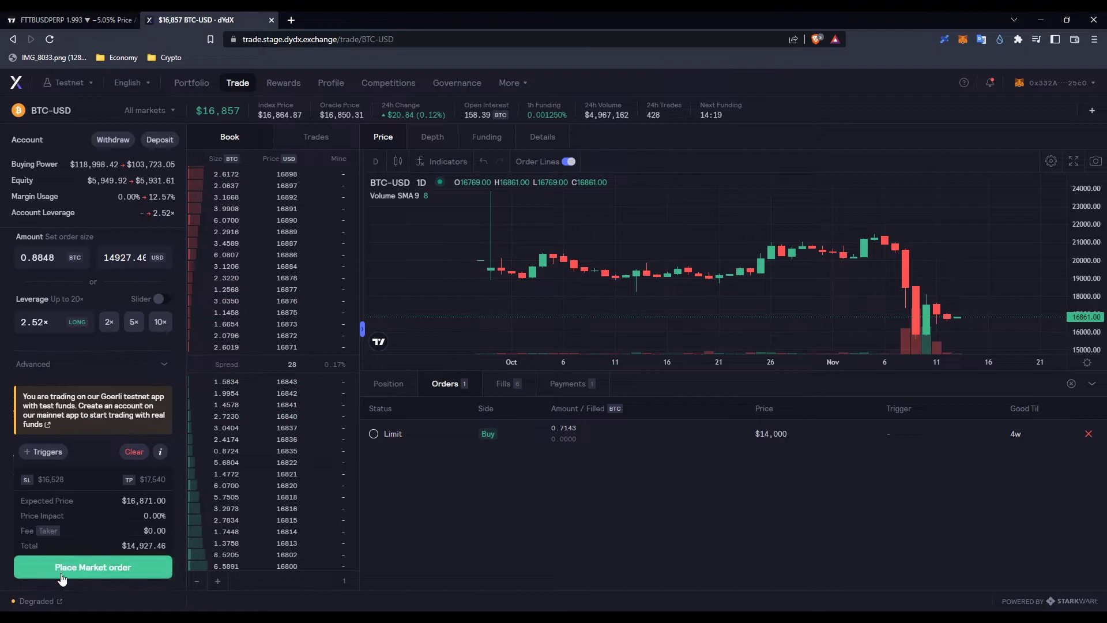
pyautogui.click(62, 567)
pyautogui.click(395, 385)
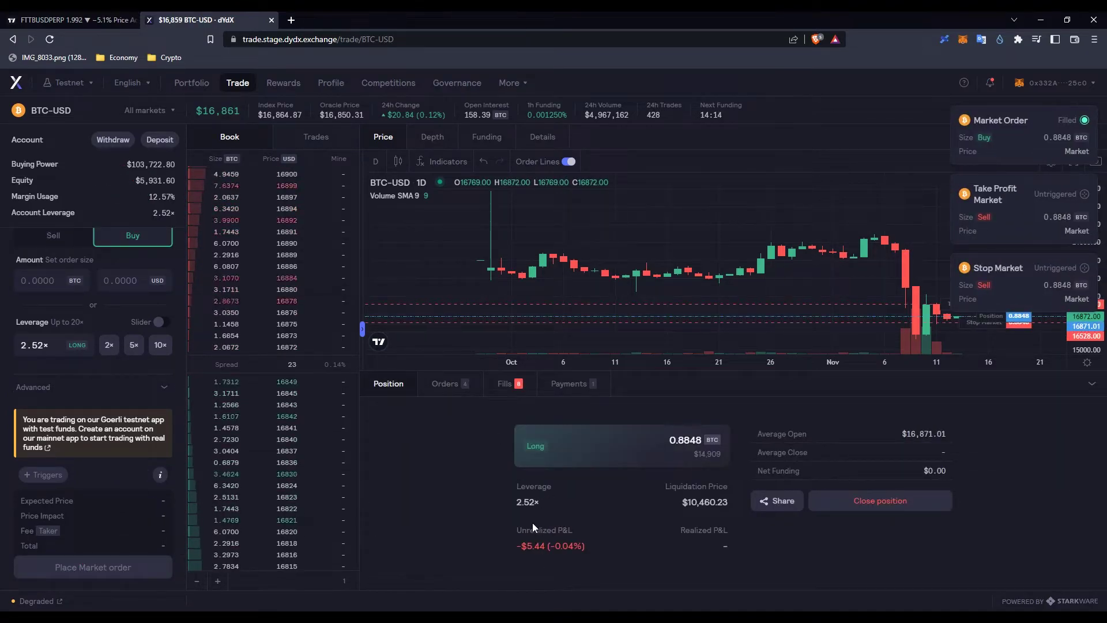
# Switch the form to a Stop Limit order and review the Advanced Execution choices
pyautogui.scroll(1, 85, 324)
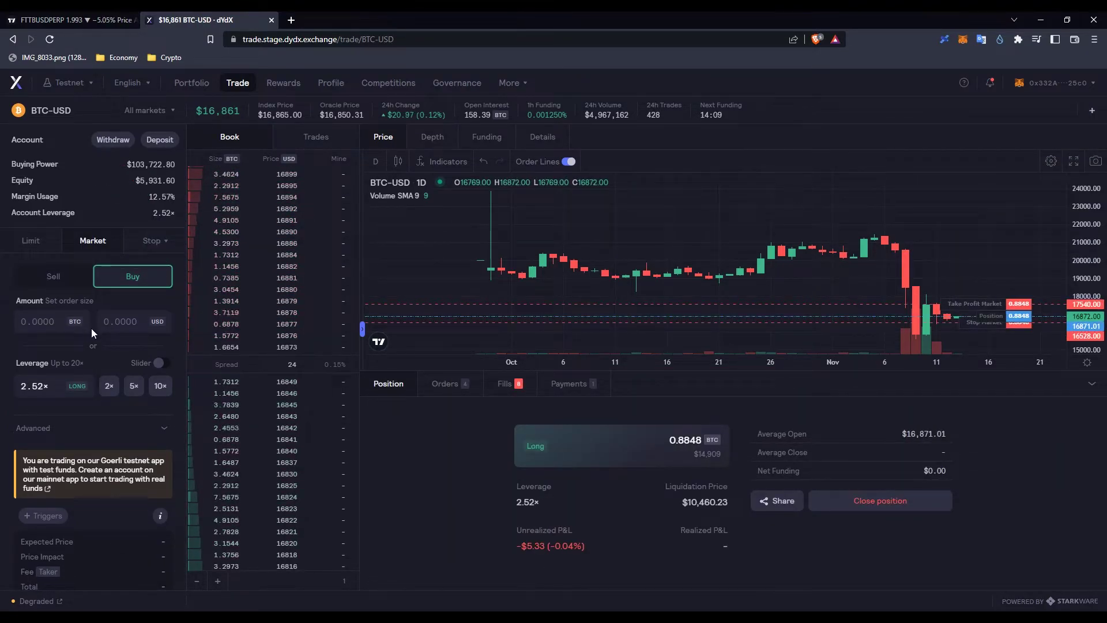
pyautogui.click(166, 247)
pyautogui.click(156, 269)
pyautogui.click(156, 458)
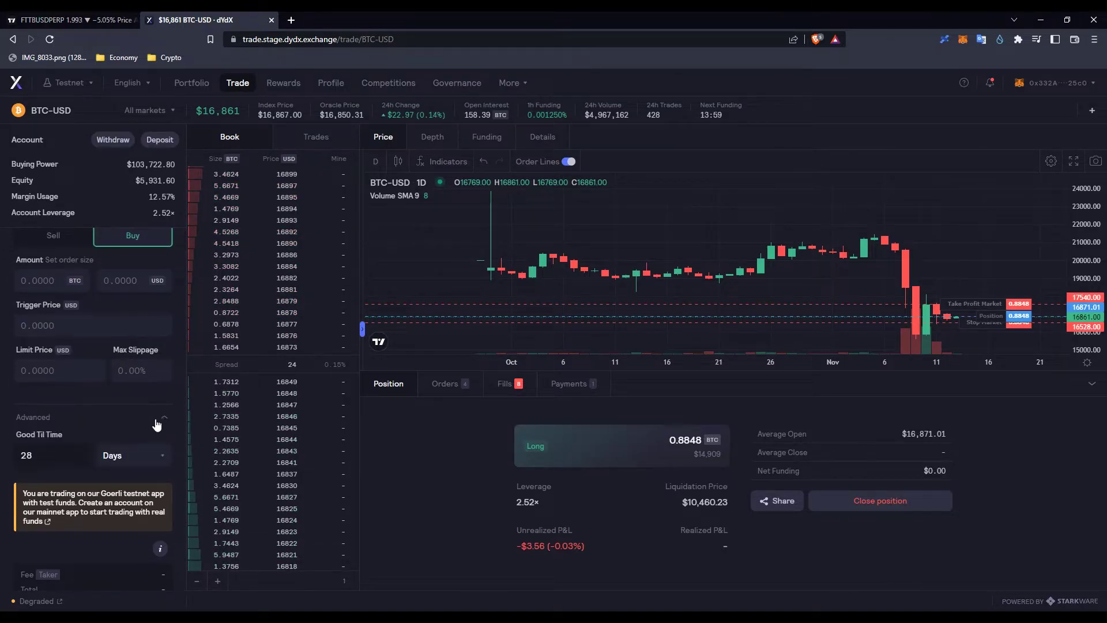
pyautogui.click(81, 501)
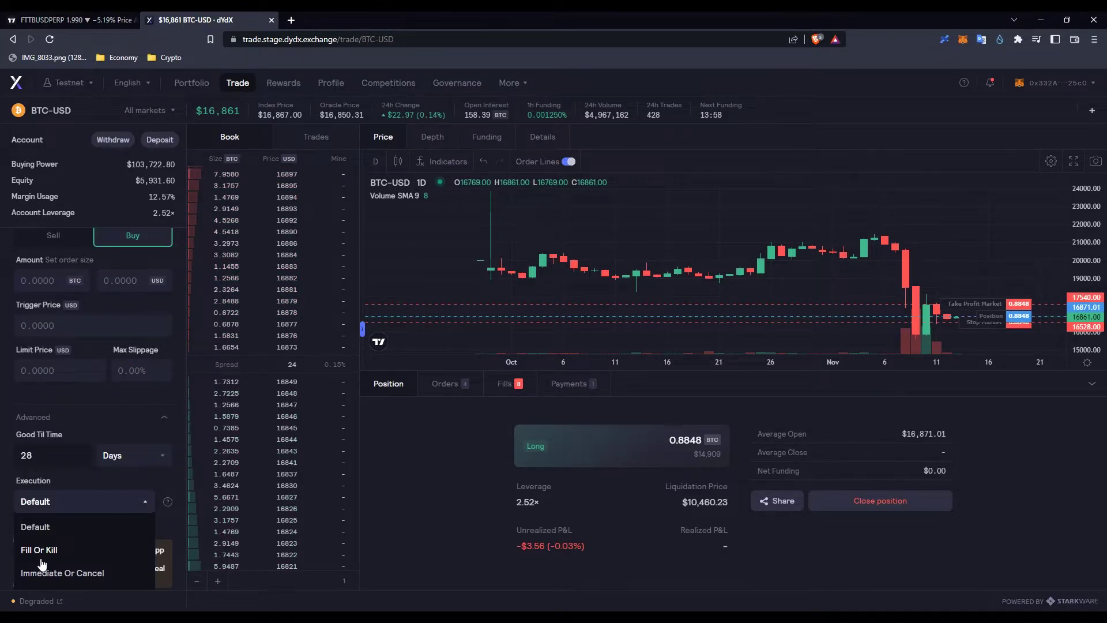
pyautogui.scroll(-2, 42, 555)
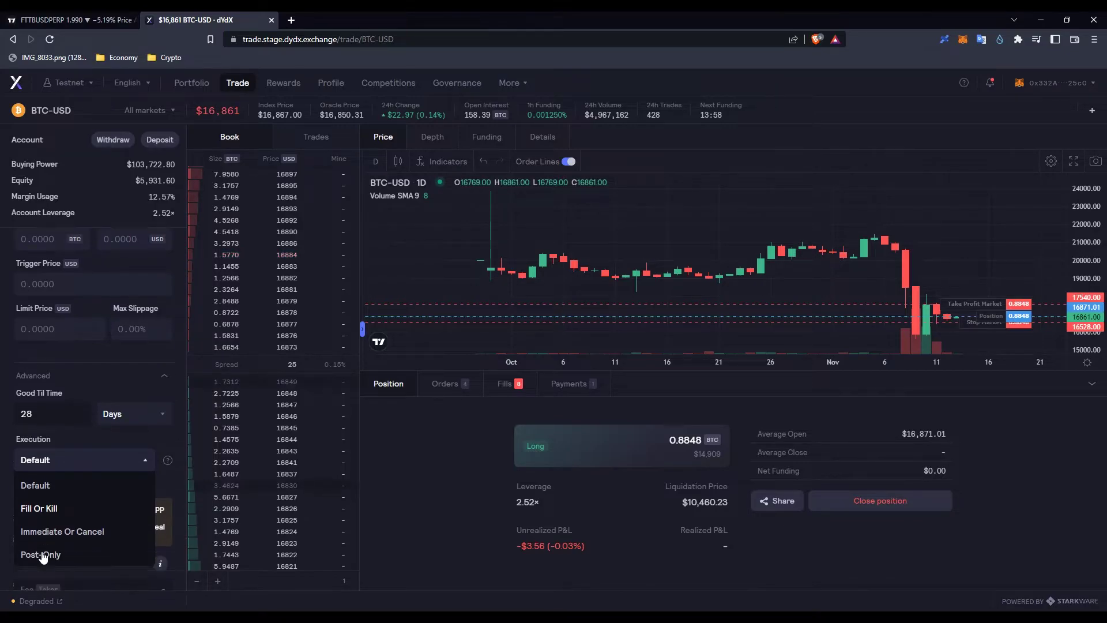
pyautogui.scroll(-1, 41, 551)
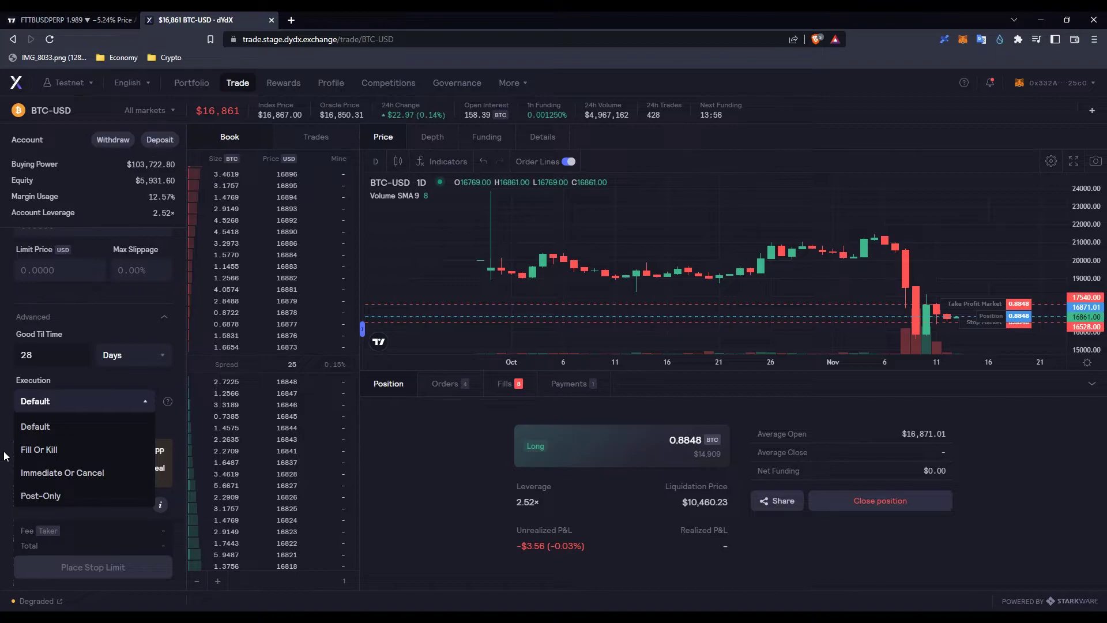
pyautogui.click(5, 456)
# Change the Good Til Time unit from Days to Hours
pyautogui.scroll(2, 12, 419)
pyautogui.click(112, 471)
pyautogui.click(115, 519)
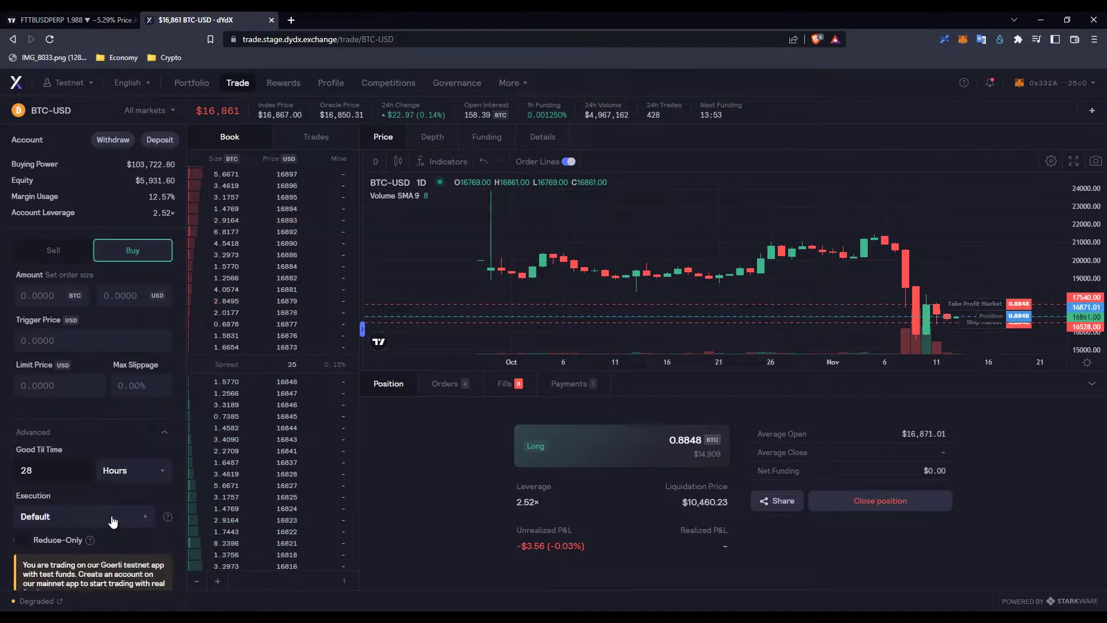
pyautogui.scroll(1, 38, 428)
pyautogui.scroll(1, 41, 404)
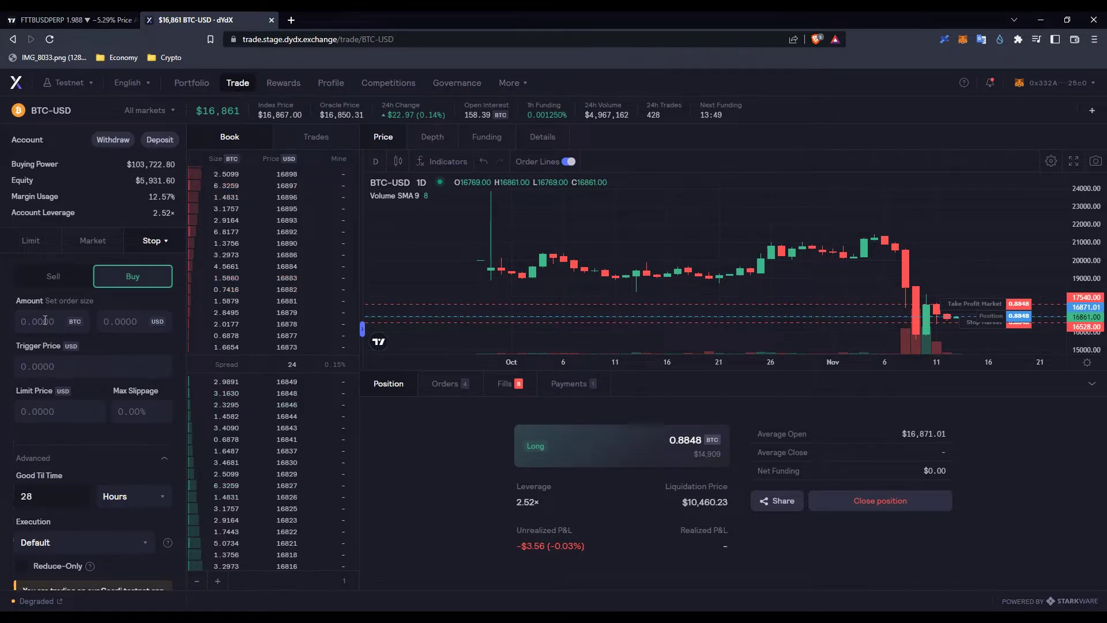
# Enter a 1 BTC amount, 17000 trigger price and 14000 limit price
pyautogui.click(31, 312)
pyautogui.write('1')
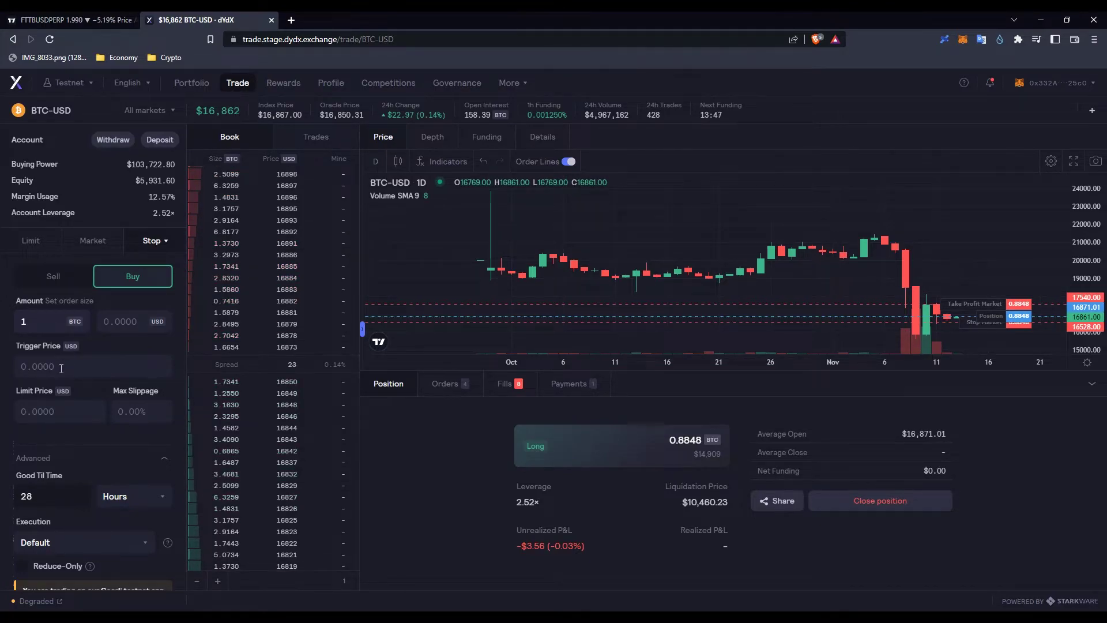
pyautogui.click(80, 367)
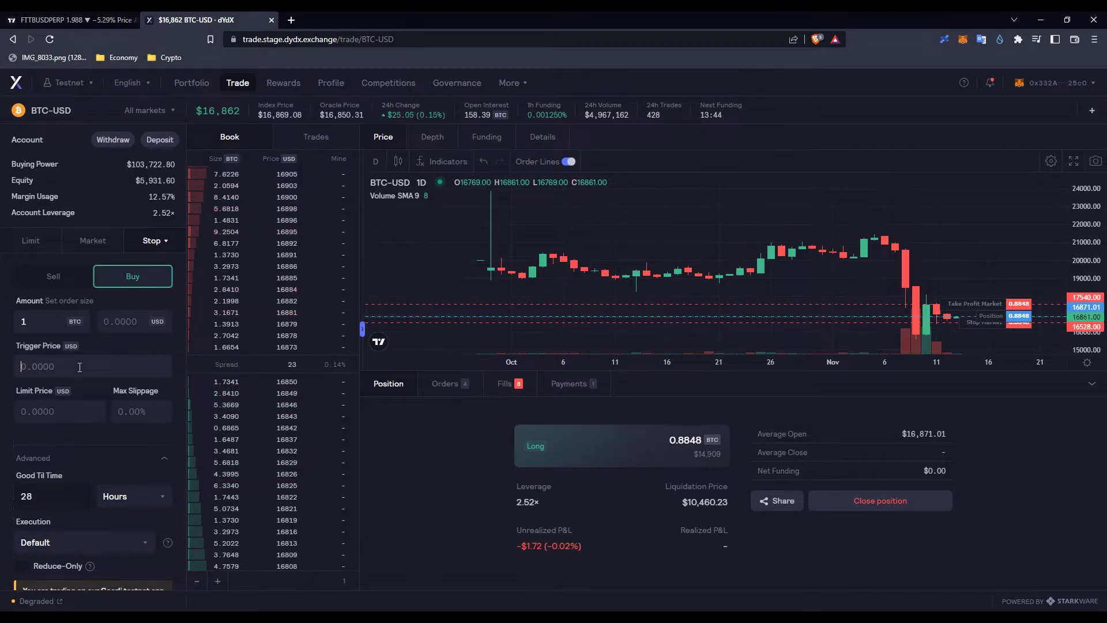
pyautogui.write('17000')
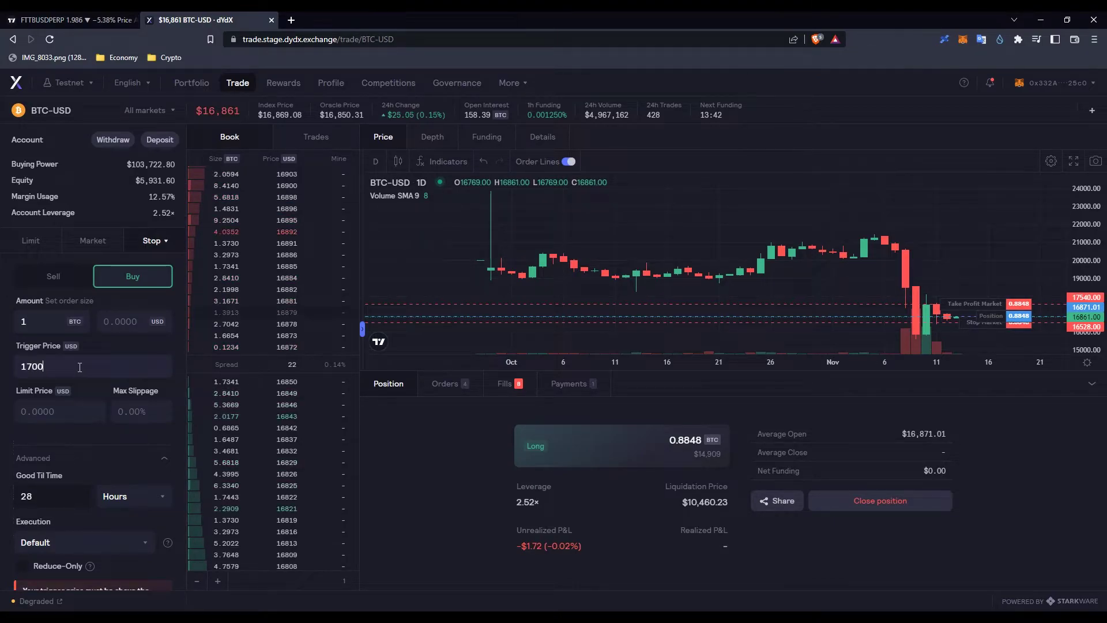
pyautogui.click(62, 392)
pyautogui.write('1')
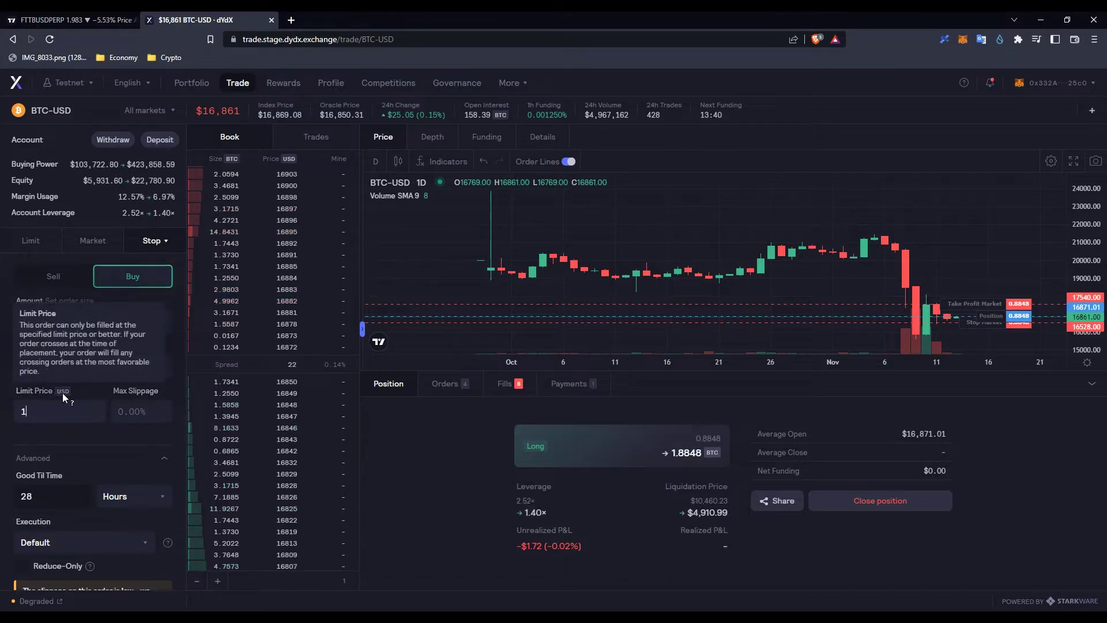
pyautogui.write('4000')
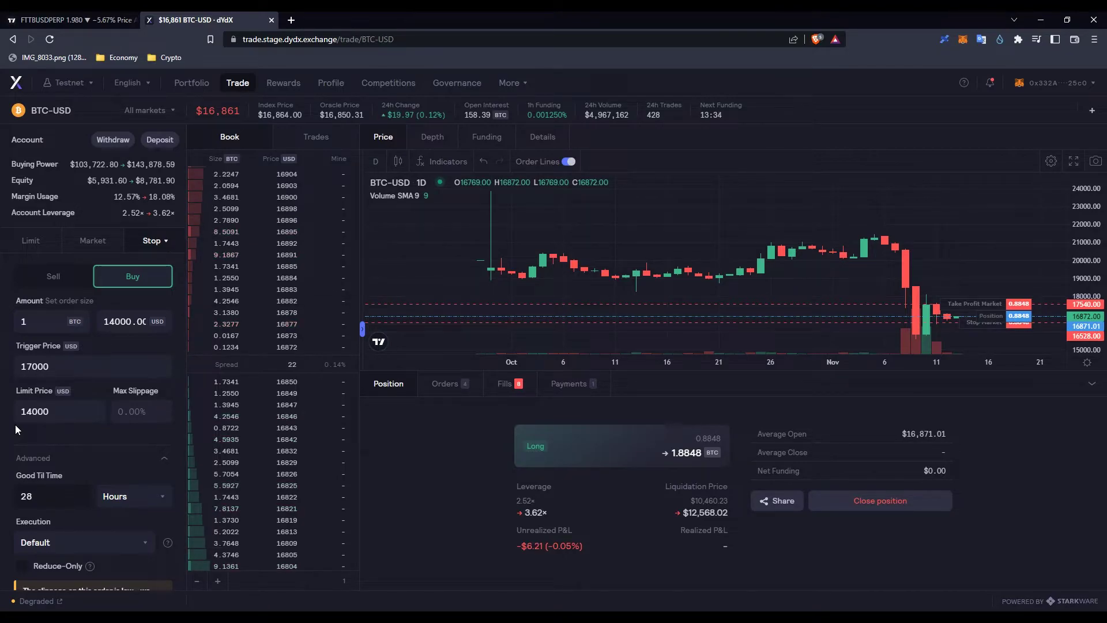
# Place the stop limit buy, review open orders, and switch the form to Stop Market
pyautogui.scroll(-3, 15, 428)
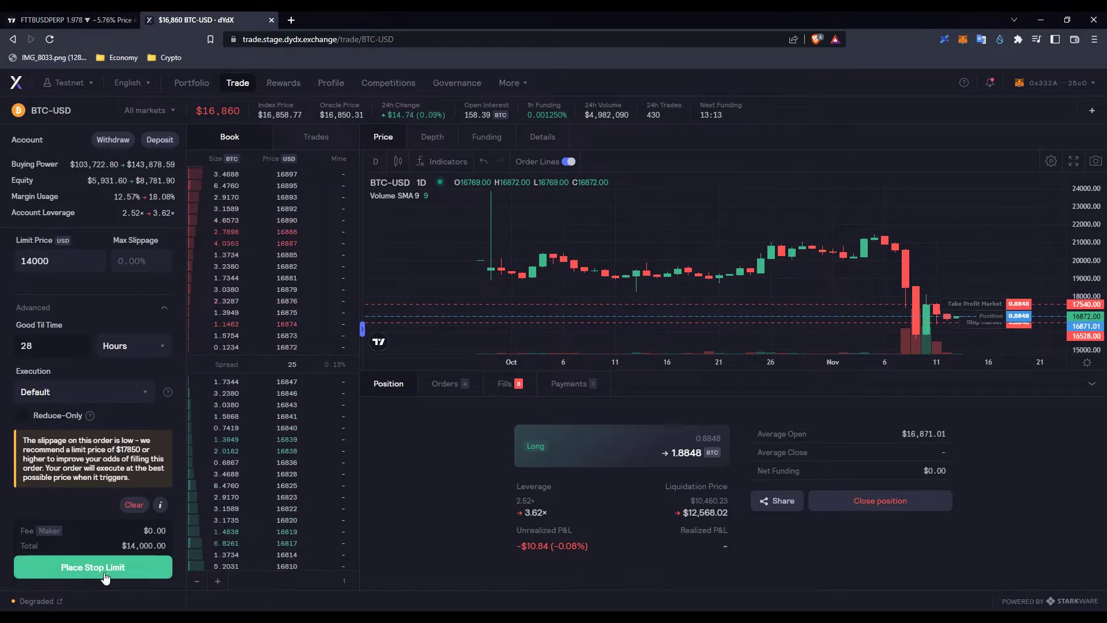
pyautogui.click(104, 568)
pyautogui.click(451, 384)
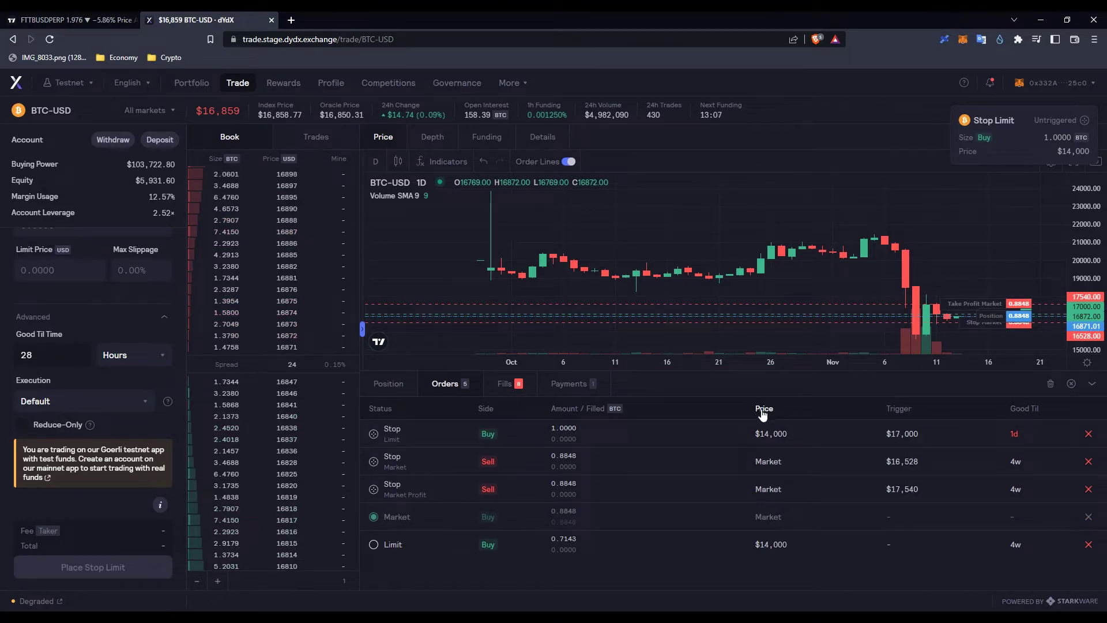
pyautogui.scroll(3, 83, 393)
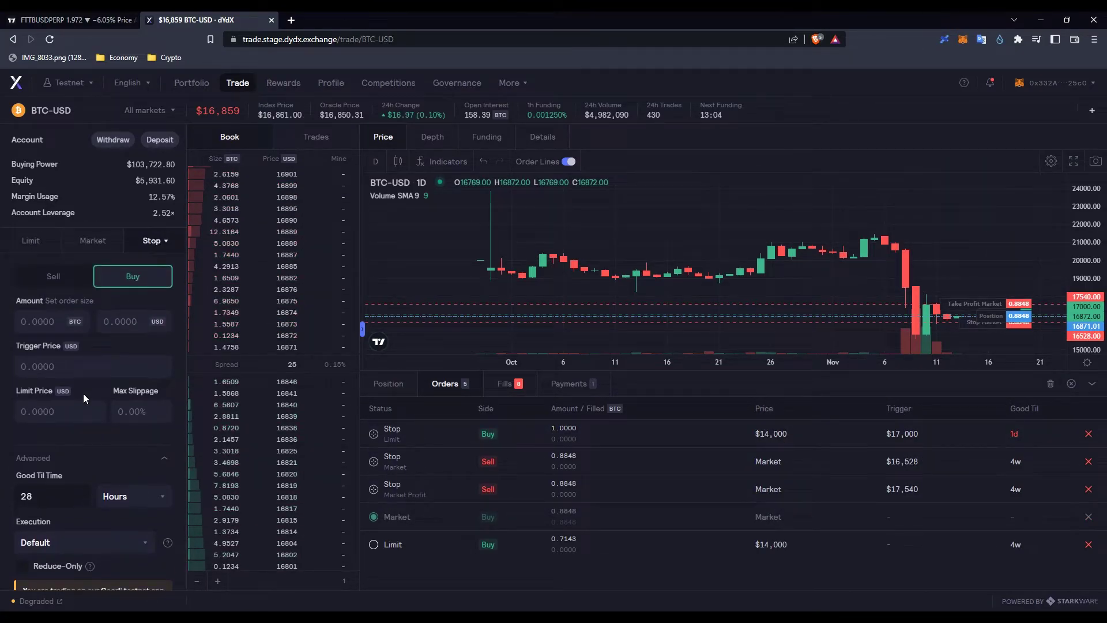
pyautogui.click(152, 241)
pyautogui.click(143, 292)
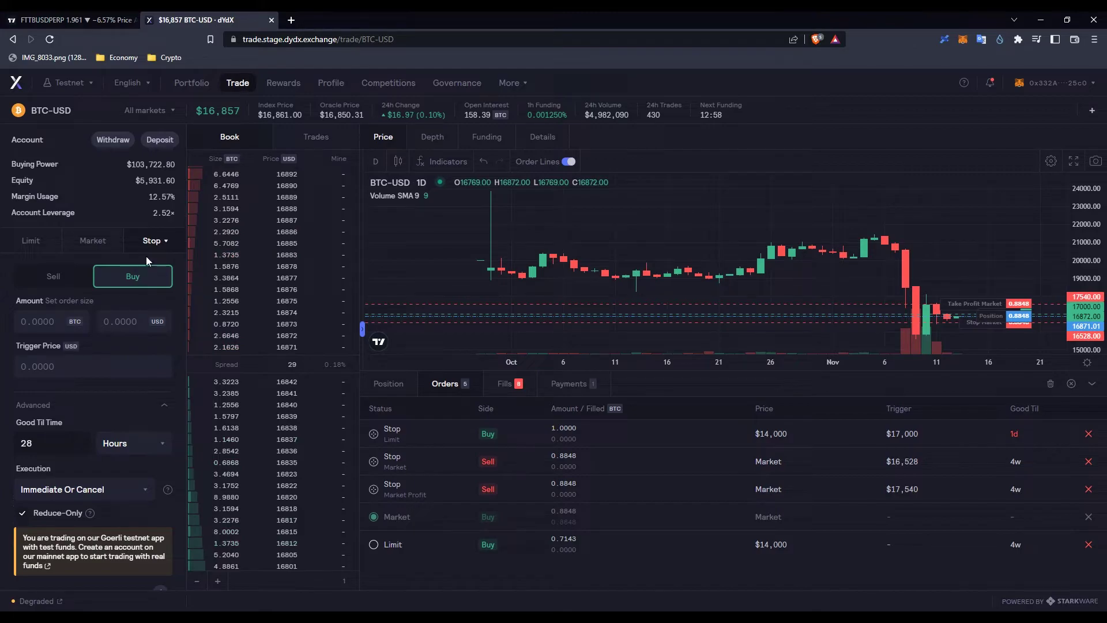
# Set up a 1 BTC trailing stop sell with a 10% trailing percent
pyautogui.click(161, 241)
pyautogui.click(142, 321)
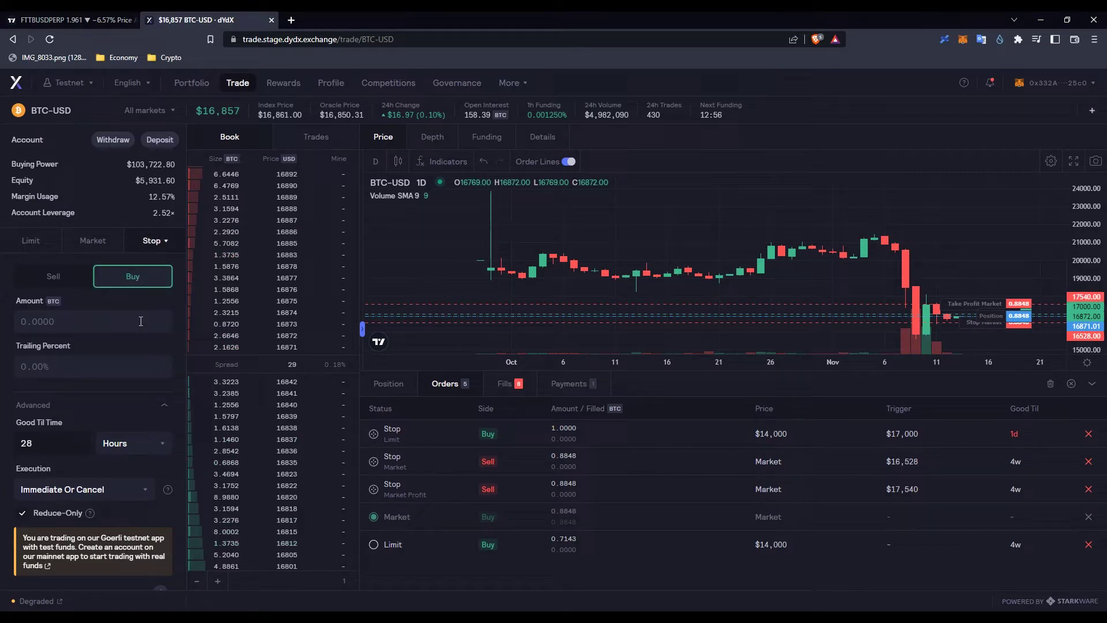
pyautogui.write('1')
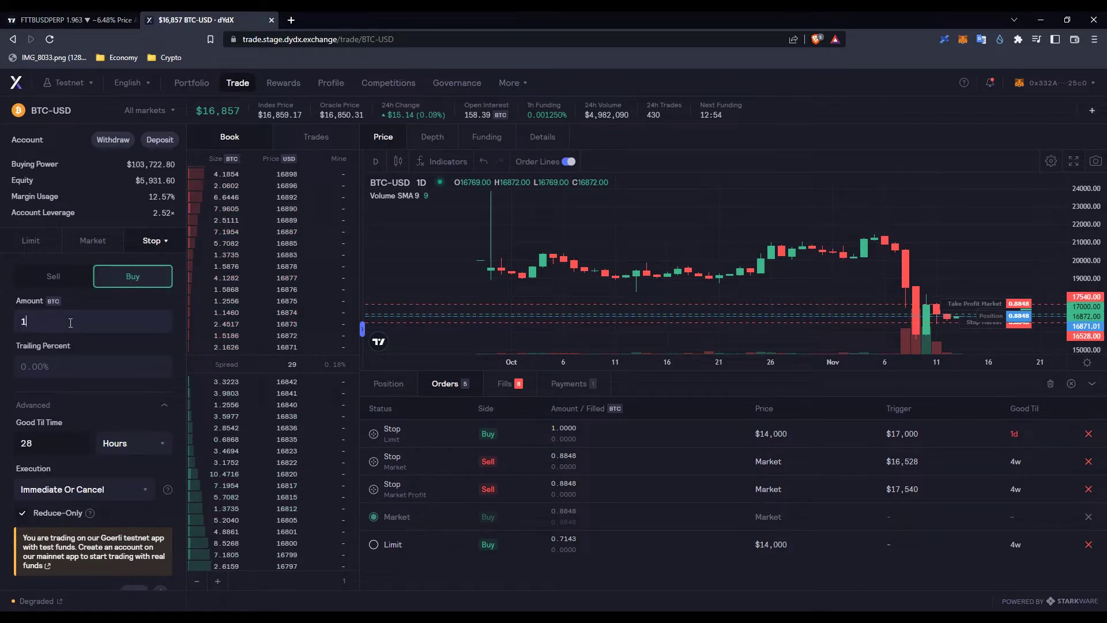
pyautogui.click(53, 277)
pyautogui.click(62, 361)
pyautogui.write('2')
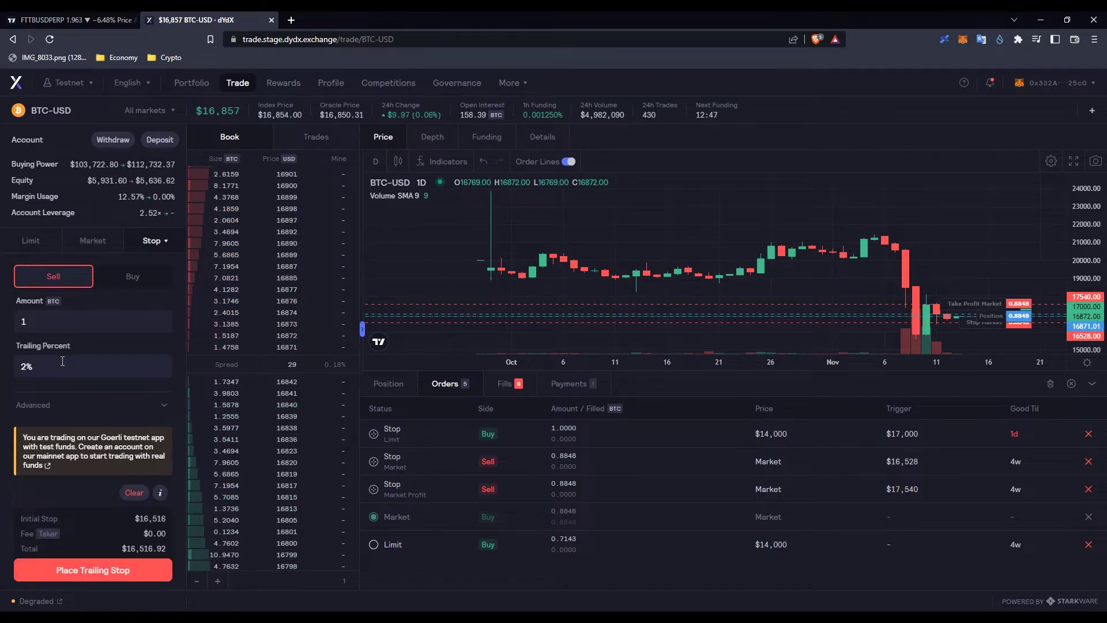
pyautogui.press('BackSpace')
pyautogui.write('10')
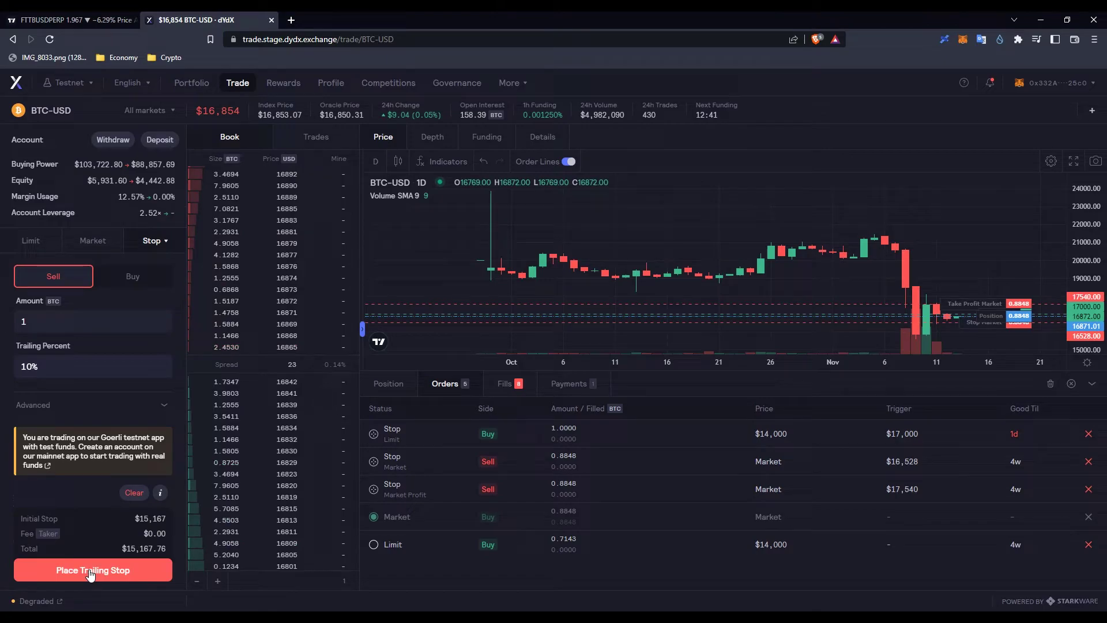
# Switch to a Take Profit Limit order and make it Reduce-Only
pyautogui.click(172, 247)
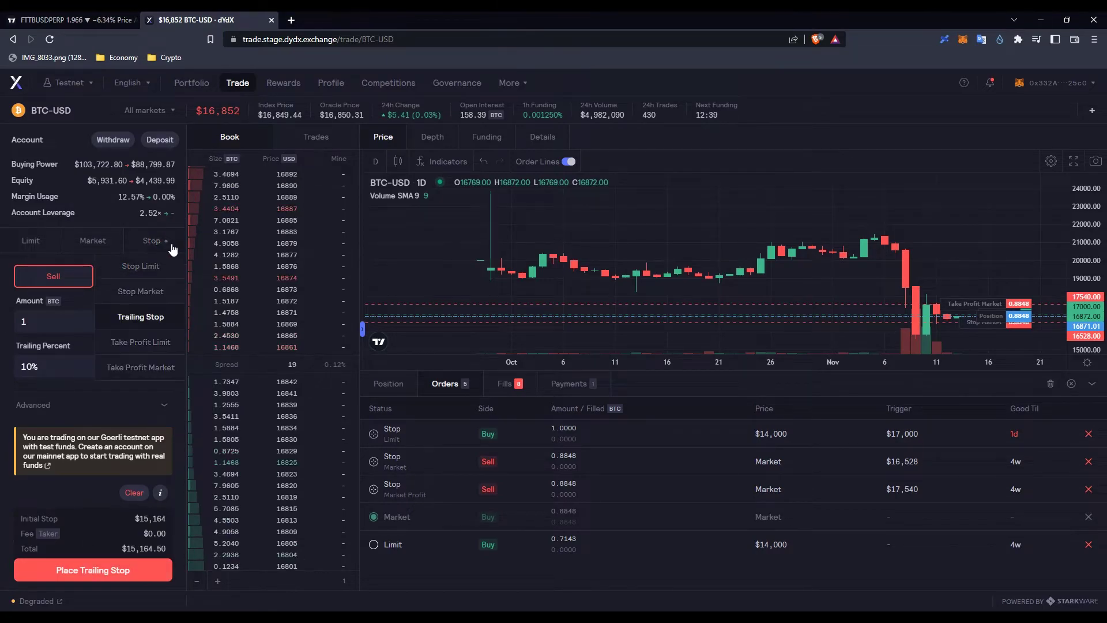
pyautogui.click(154, 343)
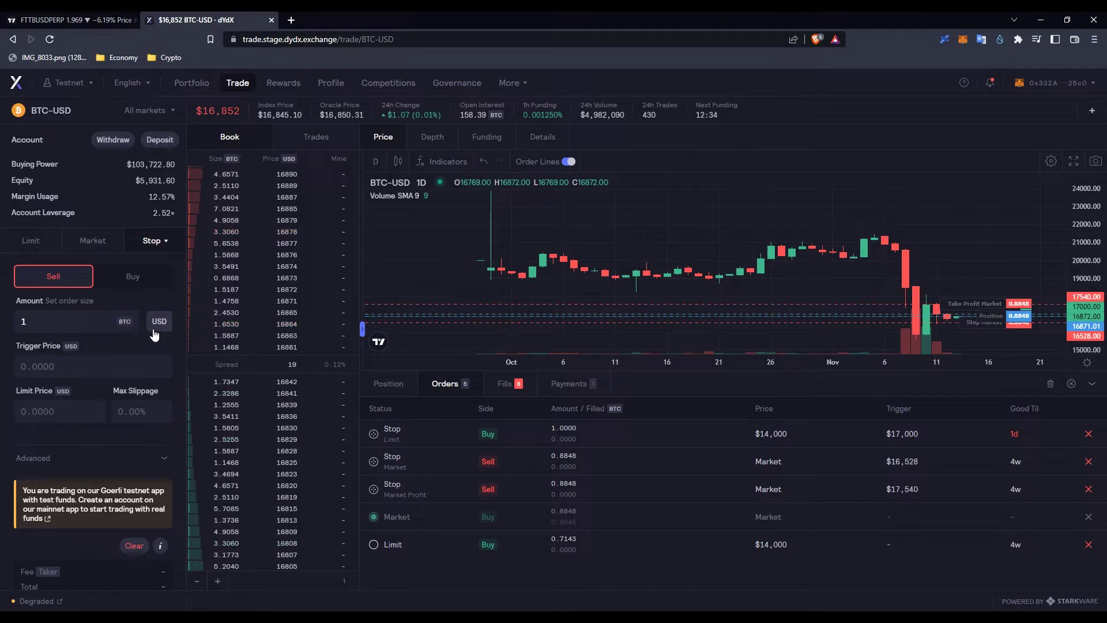
pyautogui.click(44, 460)
pyautogui.scroll(-2, 40, 450)
pyautogui.click(23, 451)
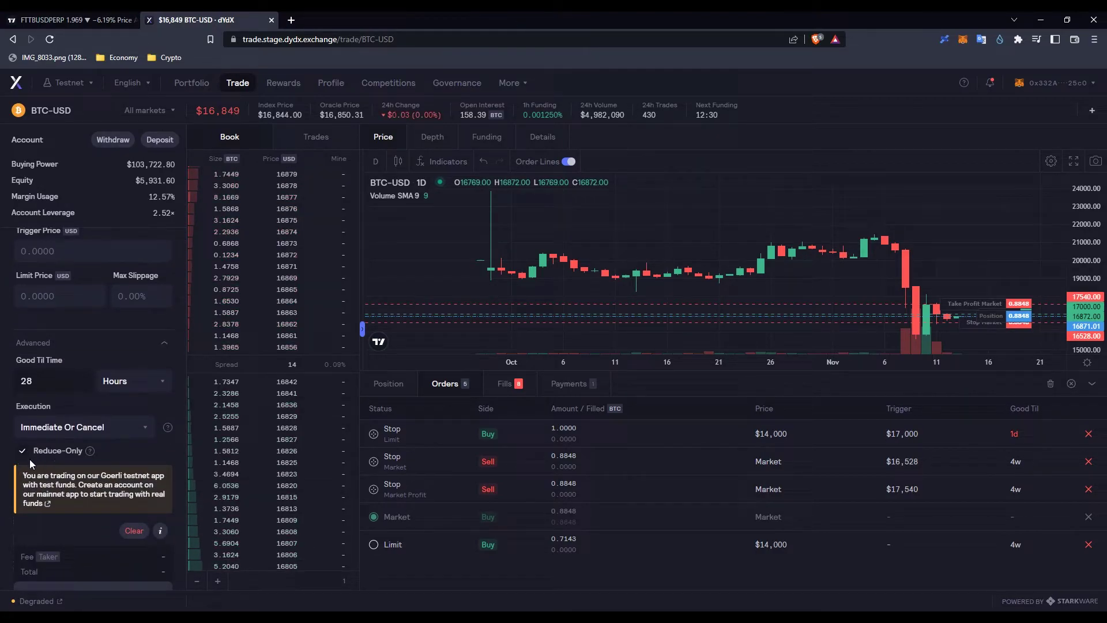
pyautogui.scroll(2, 43, 458)
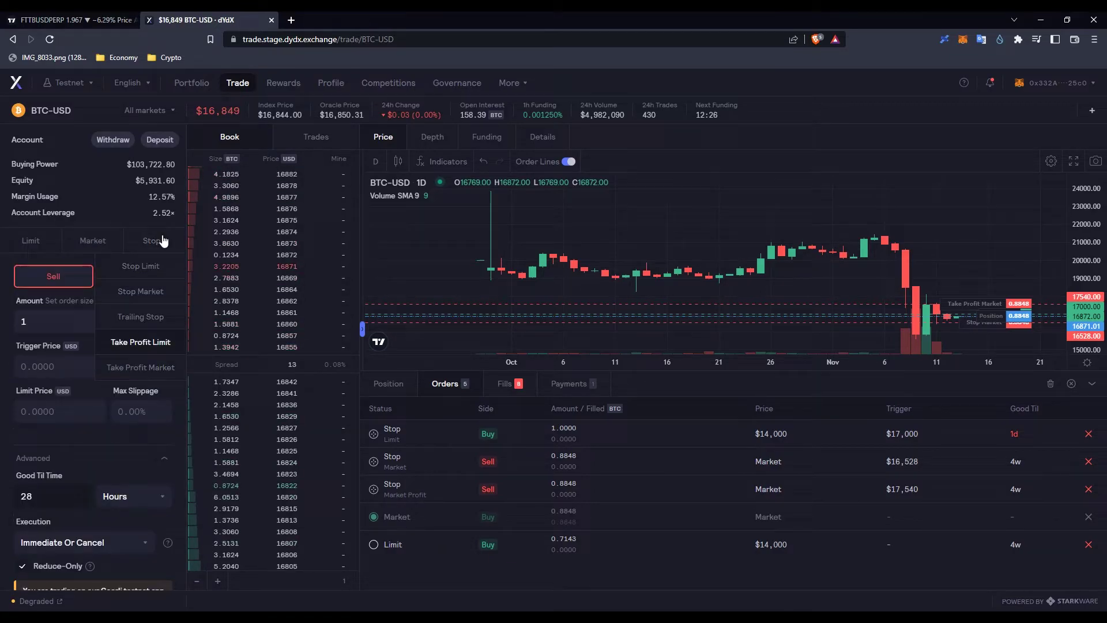
# Open the Portfolio overview and scroll through it
pyautogui.click(199, 90)
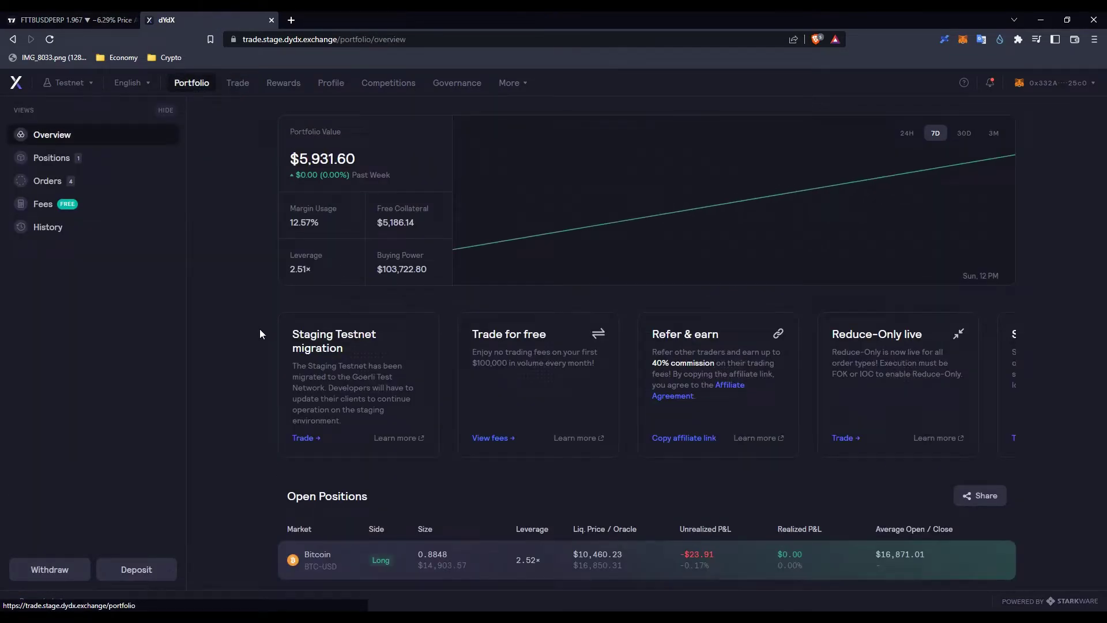
pyautogui.scroll(-4, 258, 355)
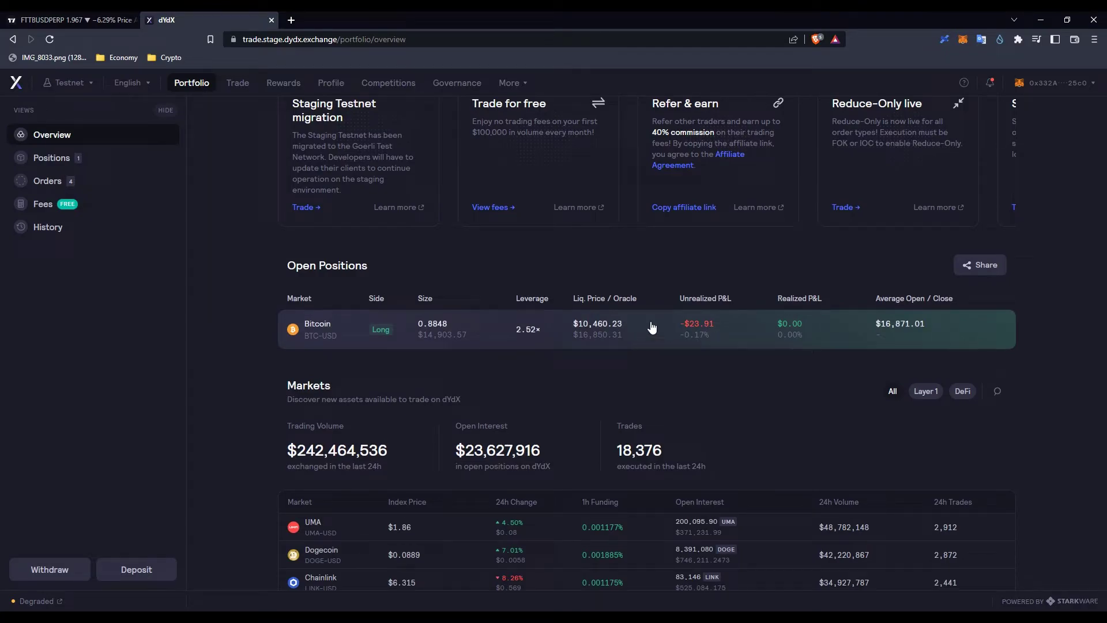
pyautogui.scroll(2, 600, 340)
pyautogui.scroll(4, 601, 342)
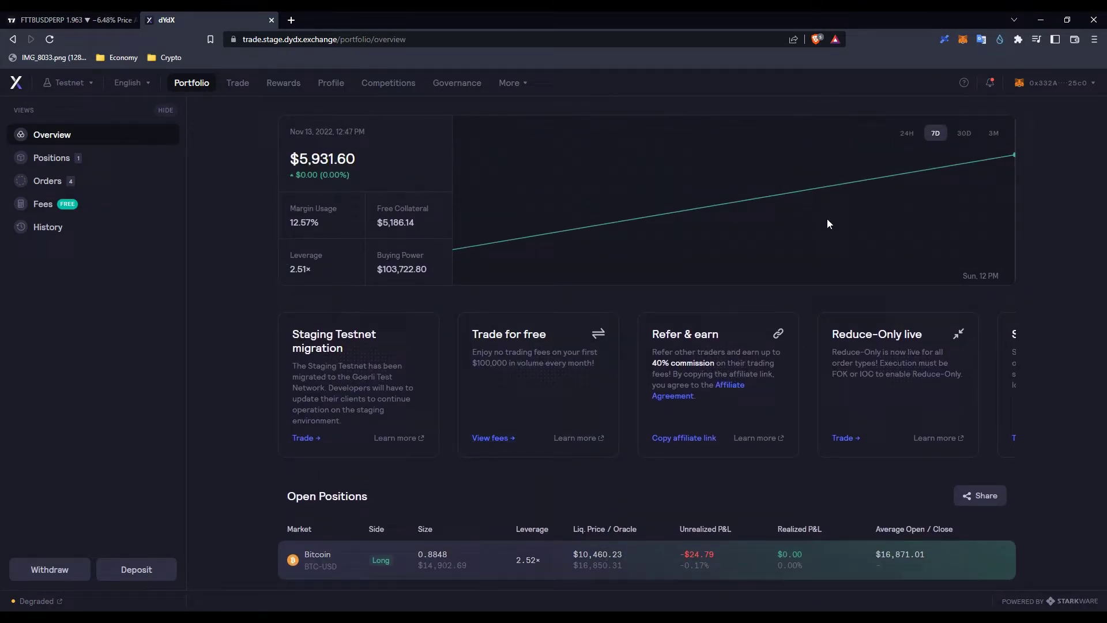
# View the trading Rewards page, then scroll through the account Profile page
pyautogui.click(282, 84)
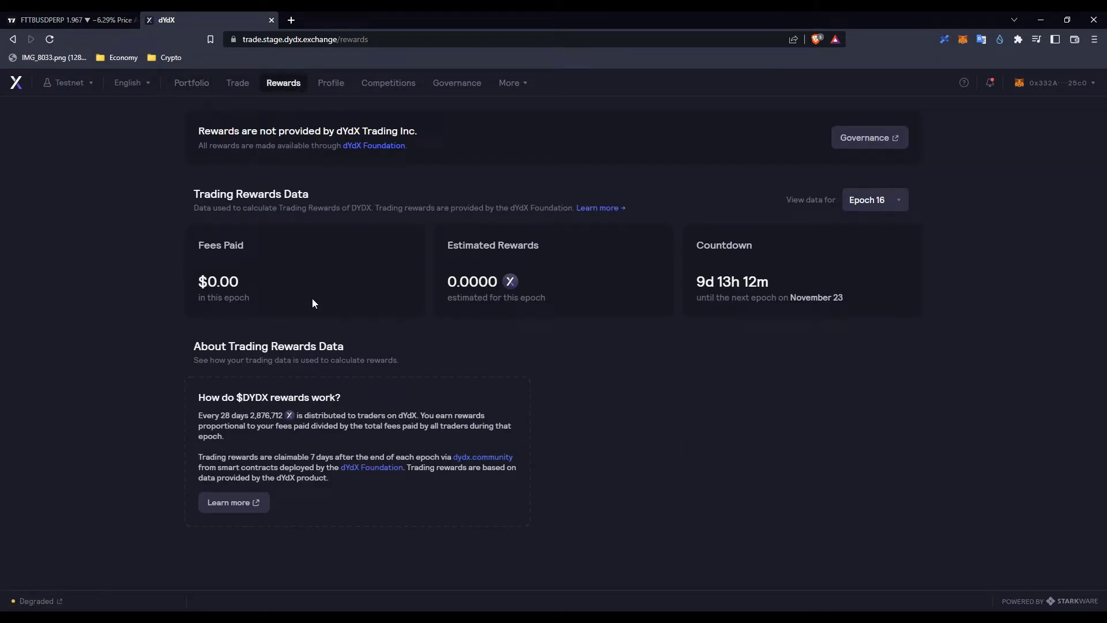
pyautogui.click(339, 85)
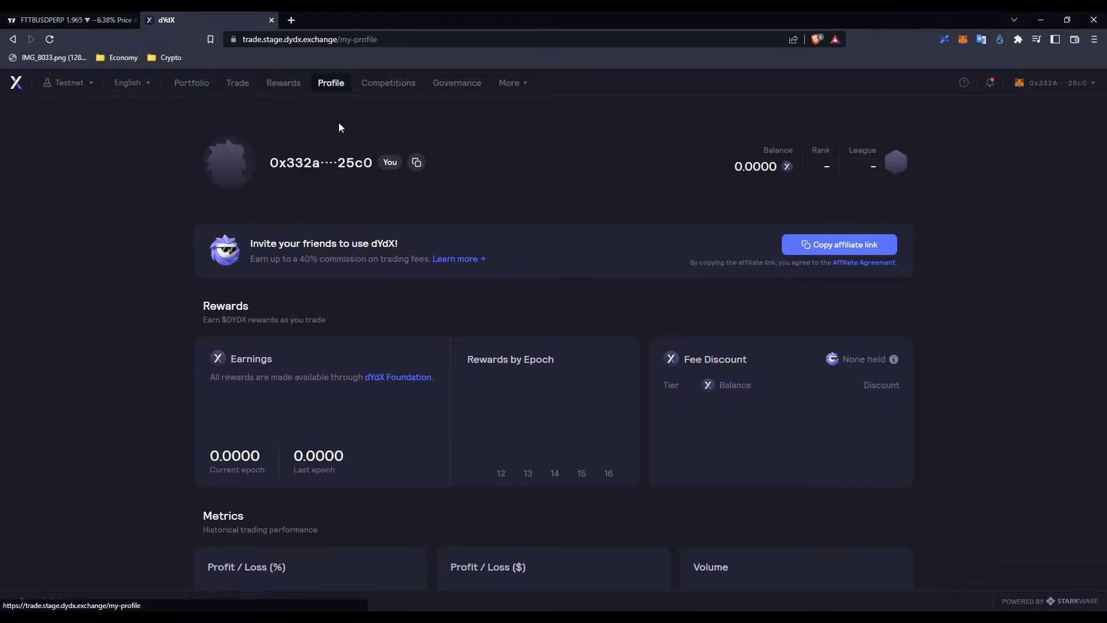
pyautogui.scroll(-5, 140, 304)
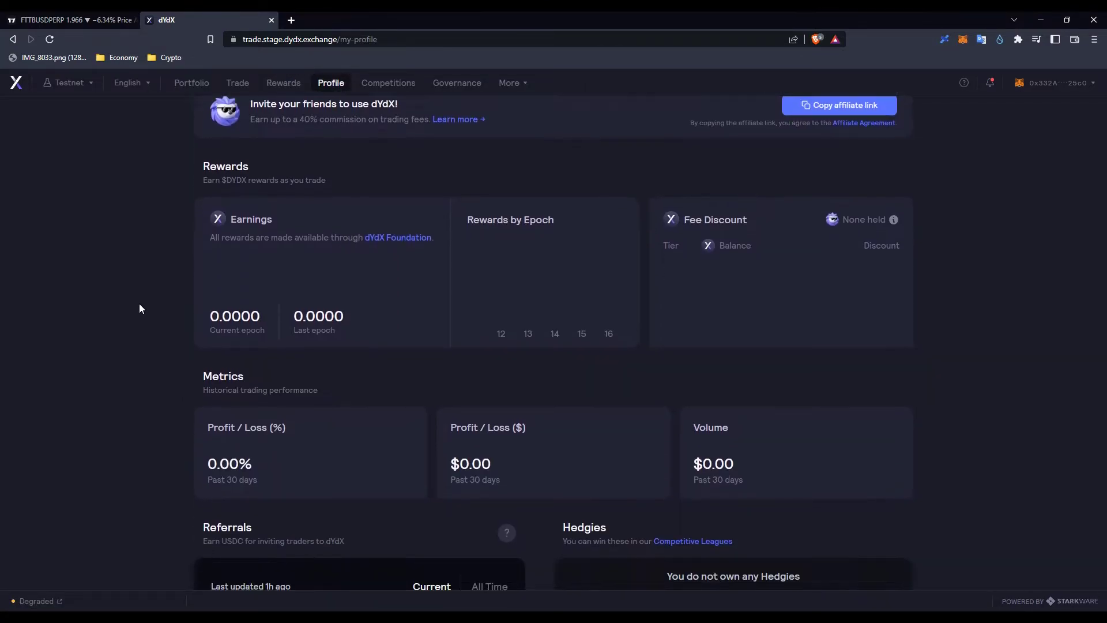
pyautogui.scroll(5, 143, 289)
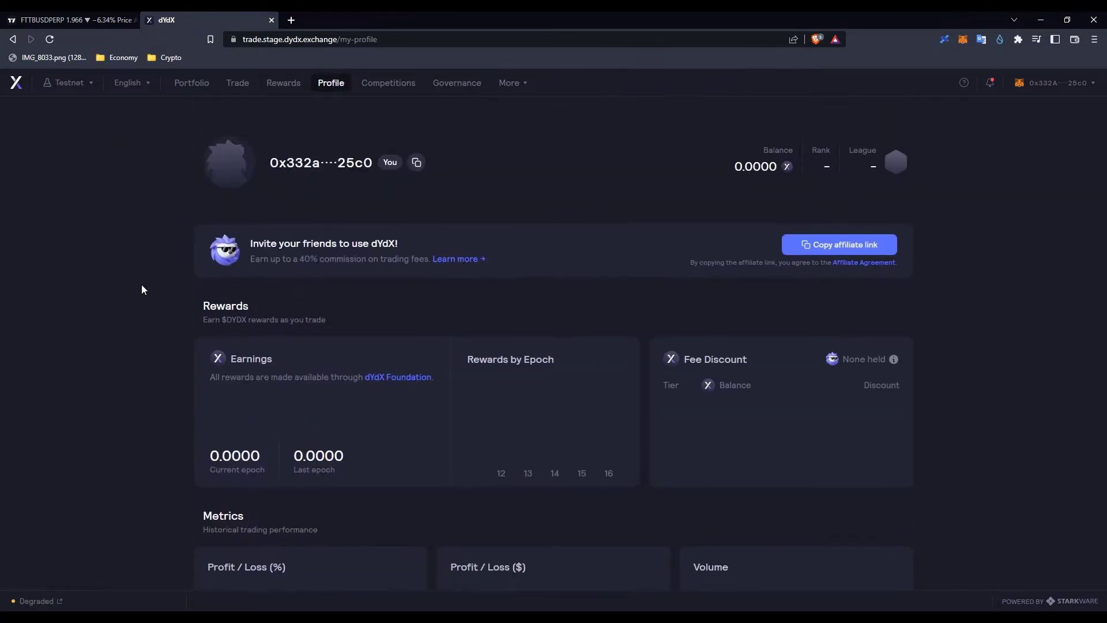
# View the Daily competition's Past Hedgies rankings on Competitions, then go to Governance
pyautogui.click(384, 86)
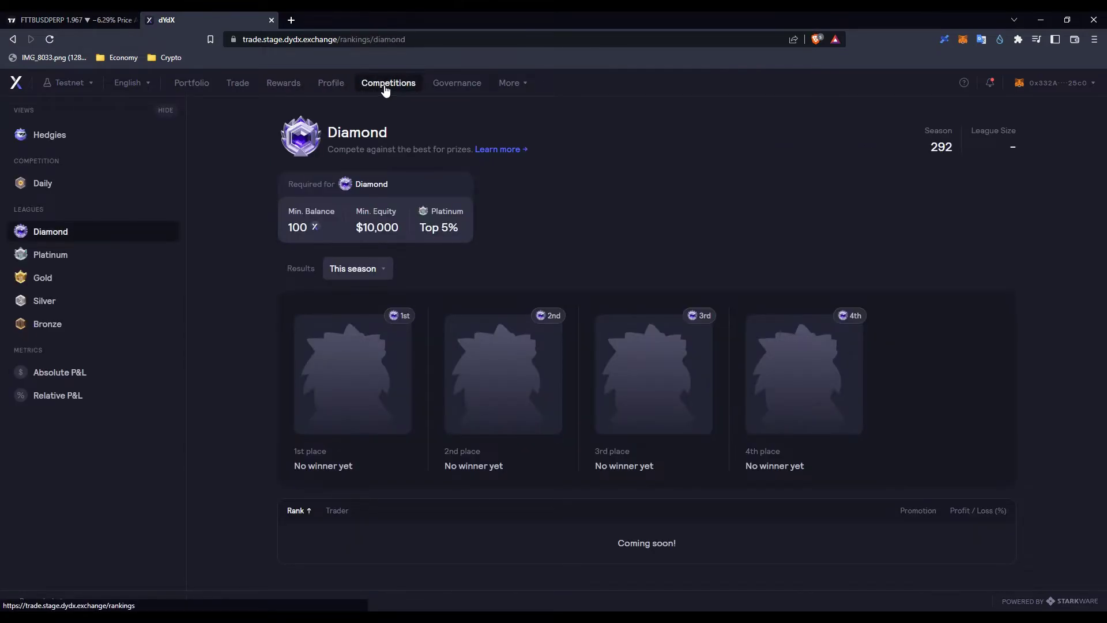
pyautogui.click(44, 184)
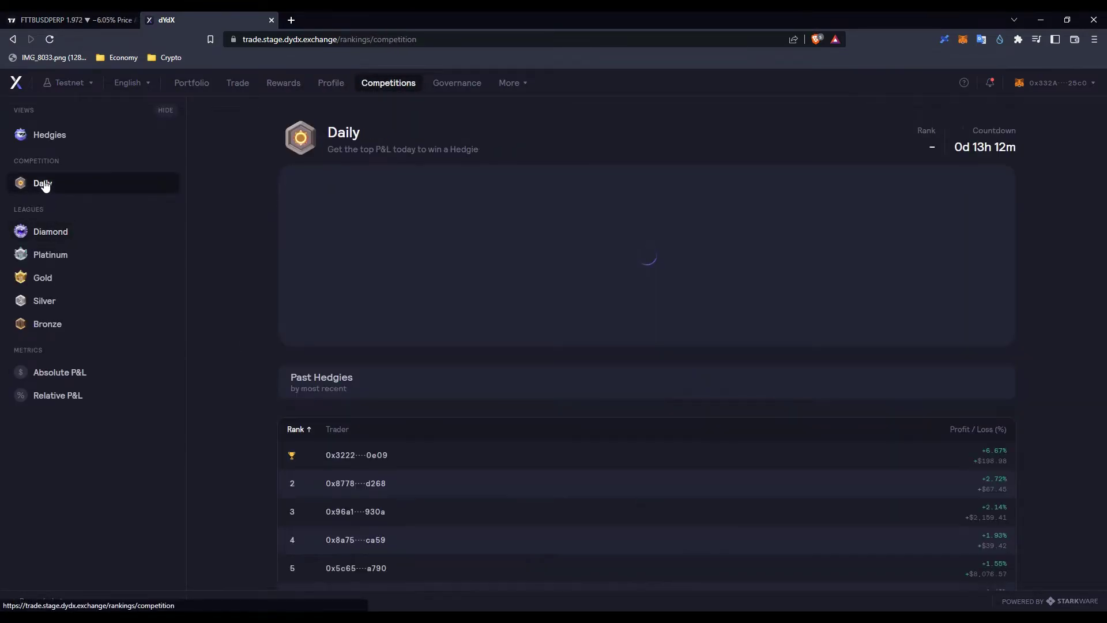
pyautogui.scroll(-2, 1048, 465)
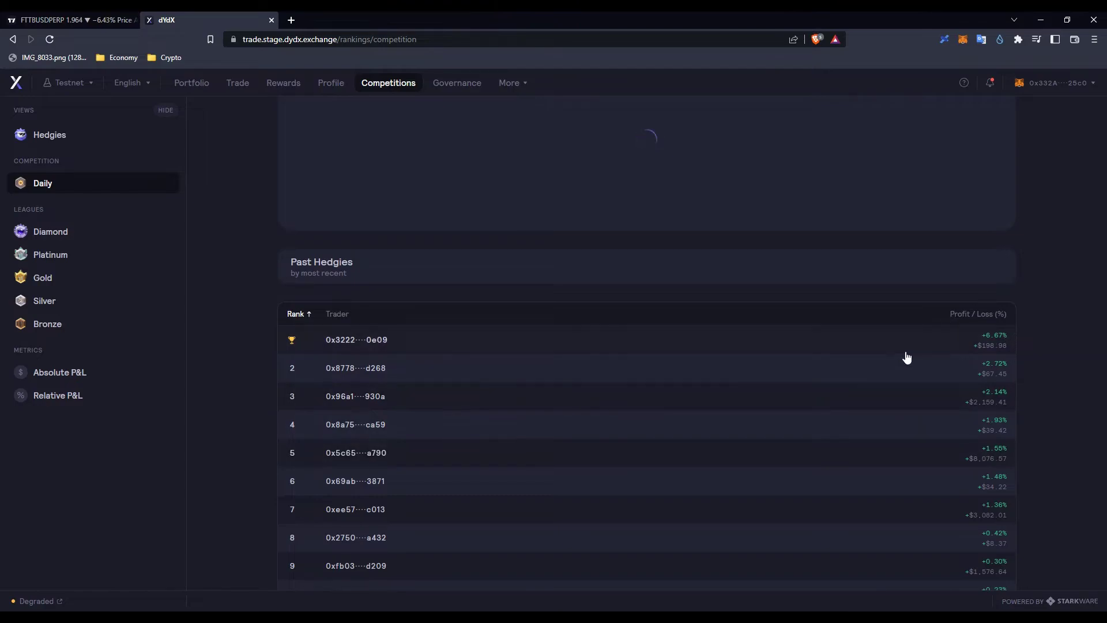
pyautogui.scroll(2, 906, 357)
pyautogui.click(460, 86)
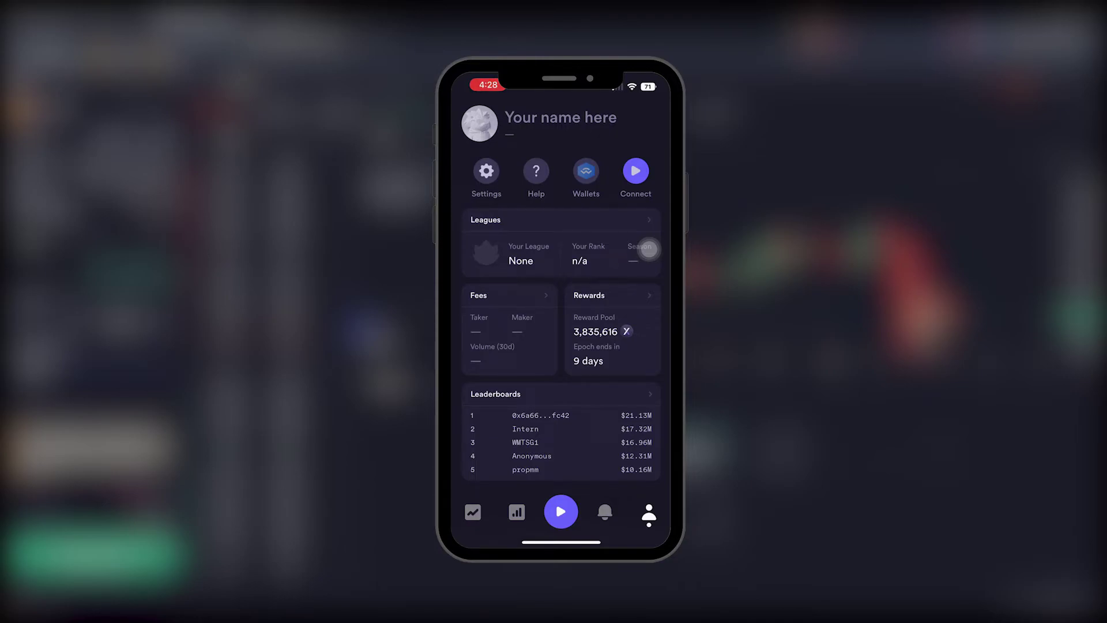
# Start wallet connection in the iOS app and dismiss the QR instructions to open the scanner
pyautogui.click(561, 508)
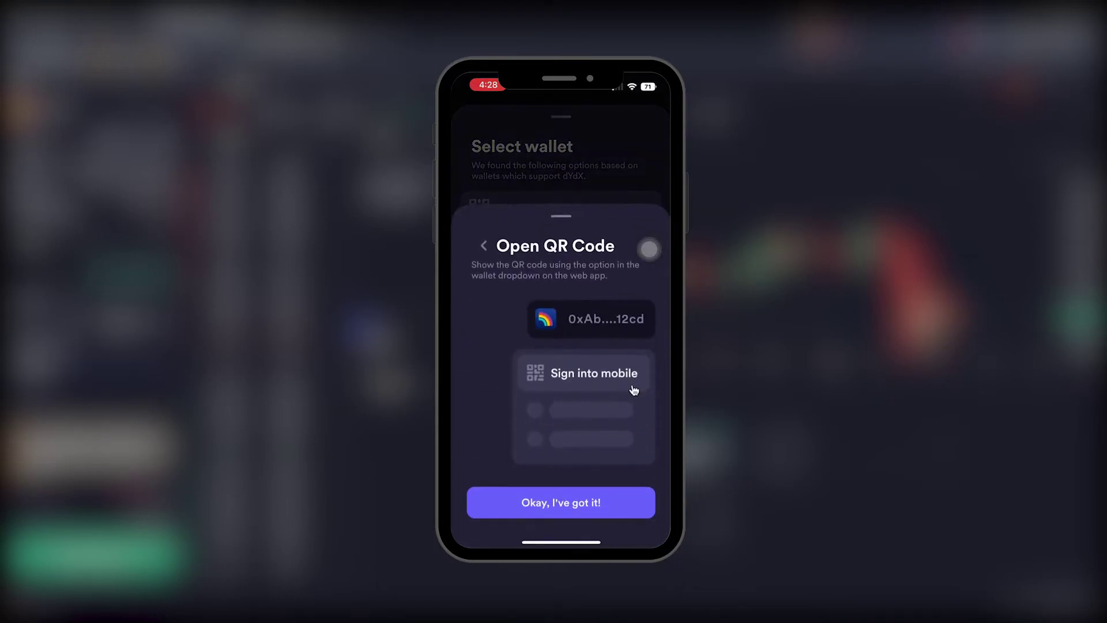
pyautogui.click(561, 507)
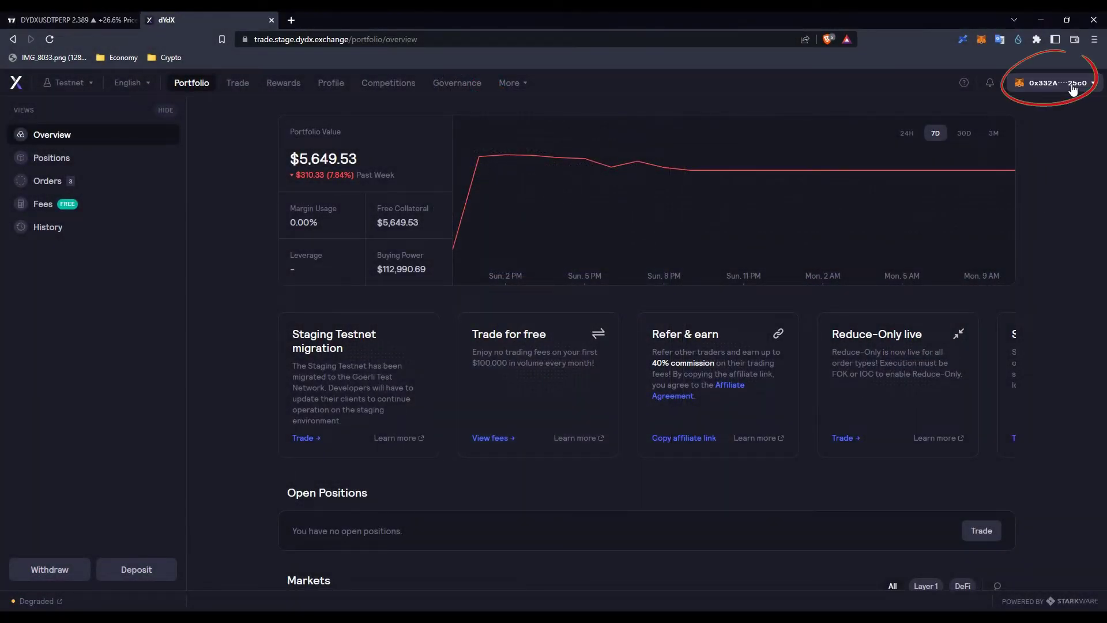
# Choose Sign into mobile from the wallet menu and confirm to reveal the sign-in QR code
pyautogui.click(1072, 86)
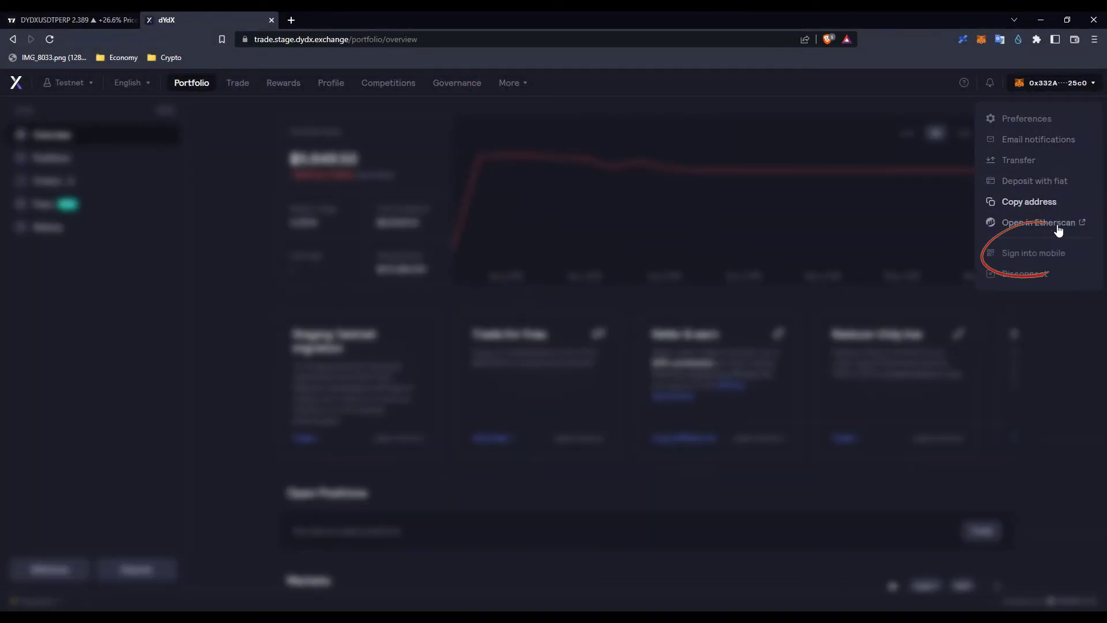
pyautogui.click(1033, 253)
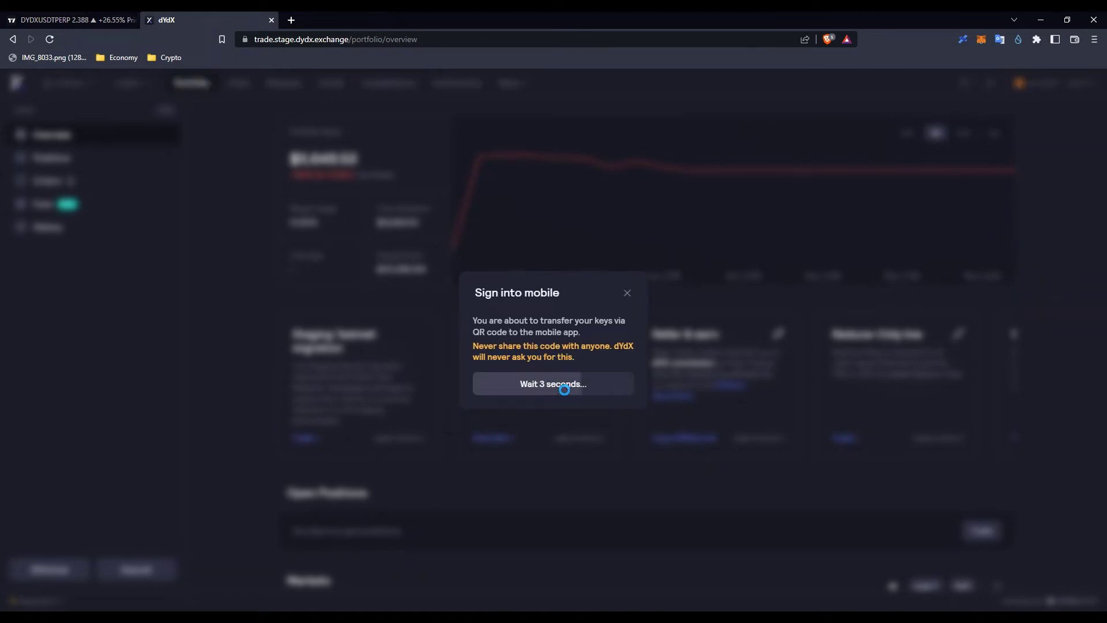
pyautogui.click(565, 391)
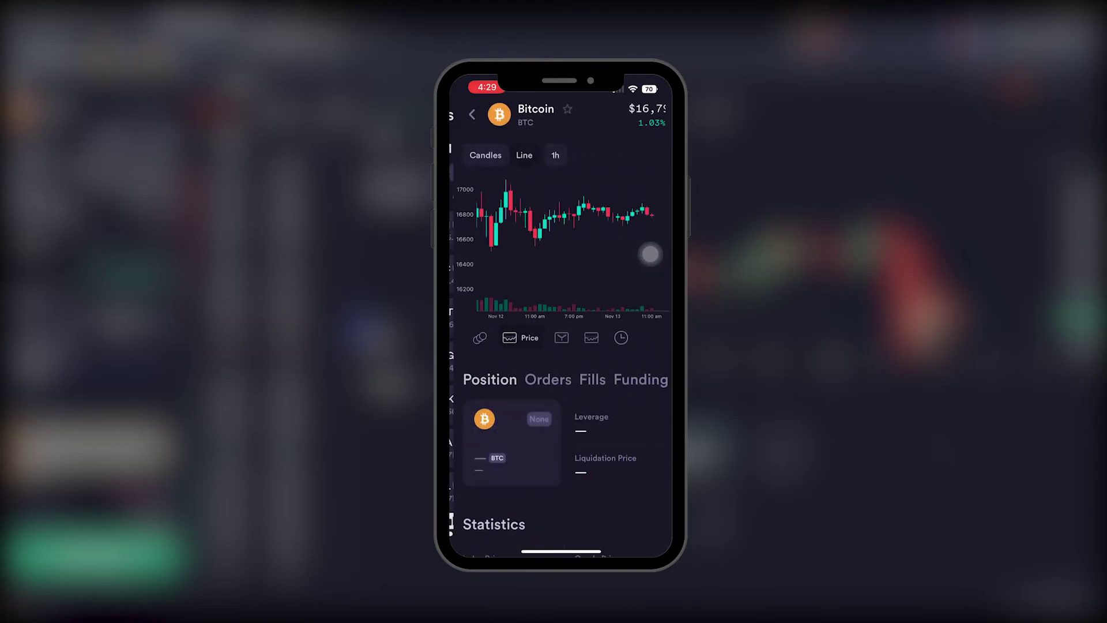
# Swipe up the Bitcoin trade sheet and scroll through its order types
pyautogui.scroll(-5, 561, 346)
pyautogui.moveTo(561, 524); pyautogui.dragTo(561, 173)
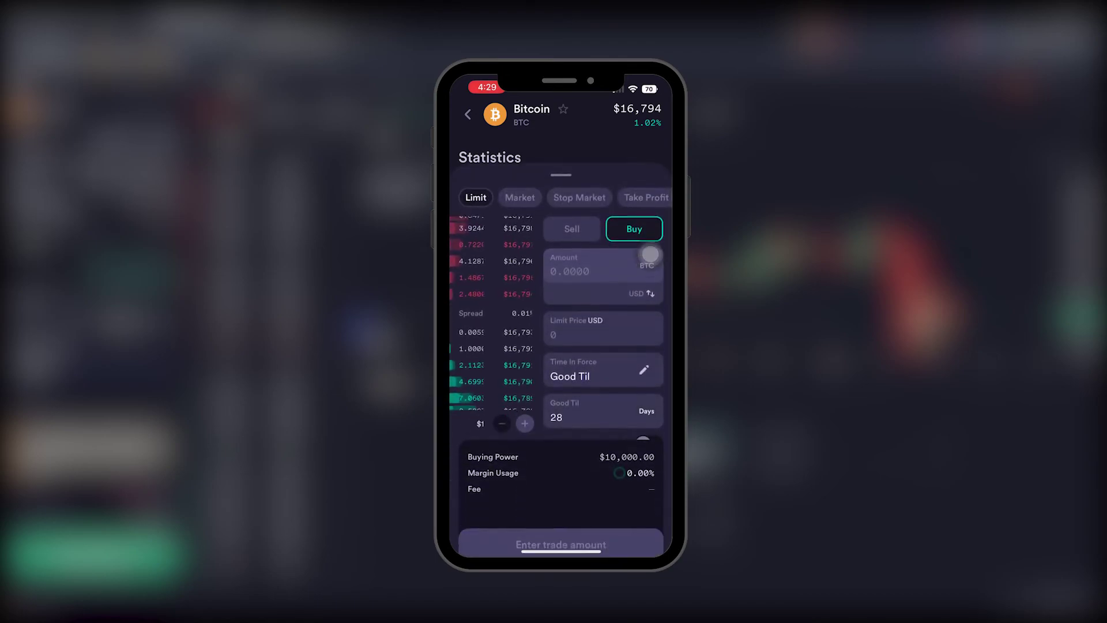
pyautogui.scroll(-2, 650, 254)
pyautogui.scroll(2, 650, 254)
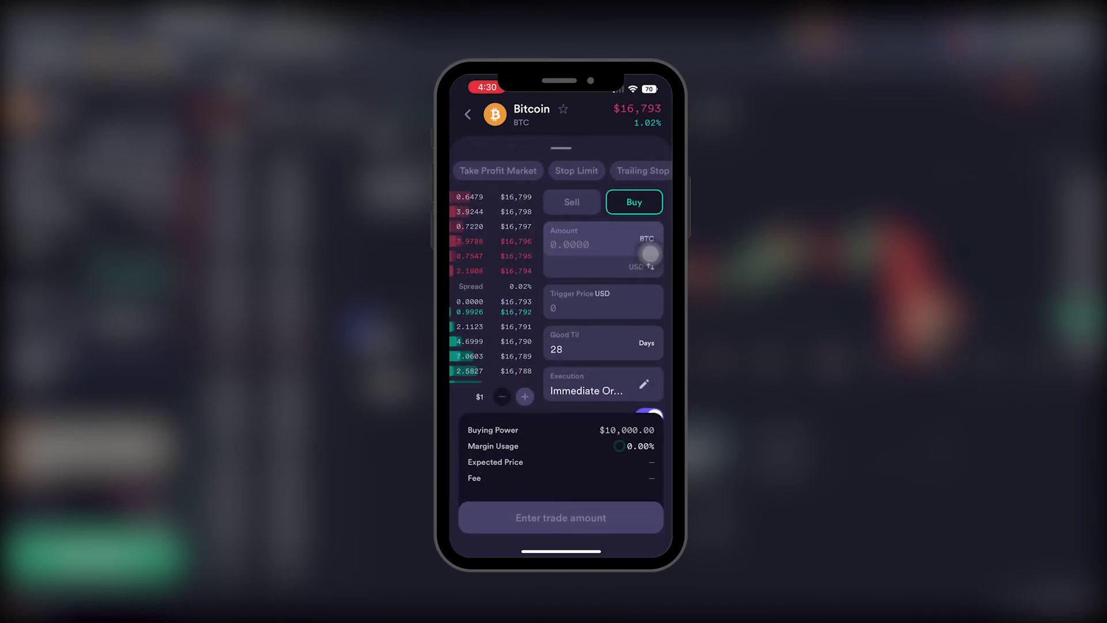
pyautogui.scroll(-1, 650, 254)
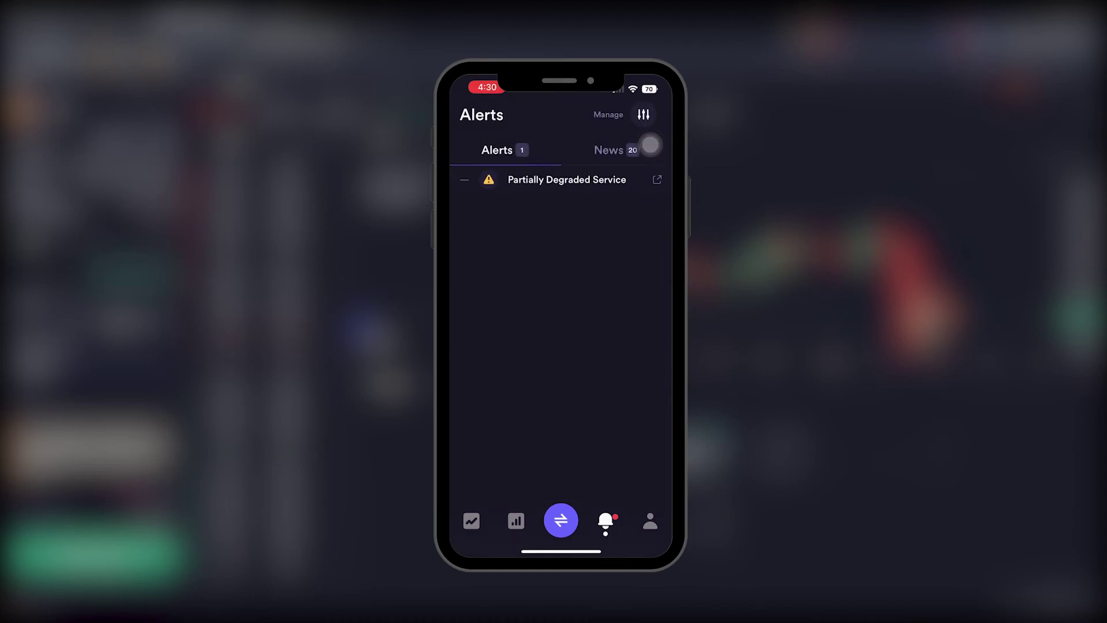
# Scroll the iOS profile through Leagues, 0.000% fees, Rewards, Leaderboards and the $500.00 deposit in History
pyautogui.scroll(-5, 650, 145)
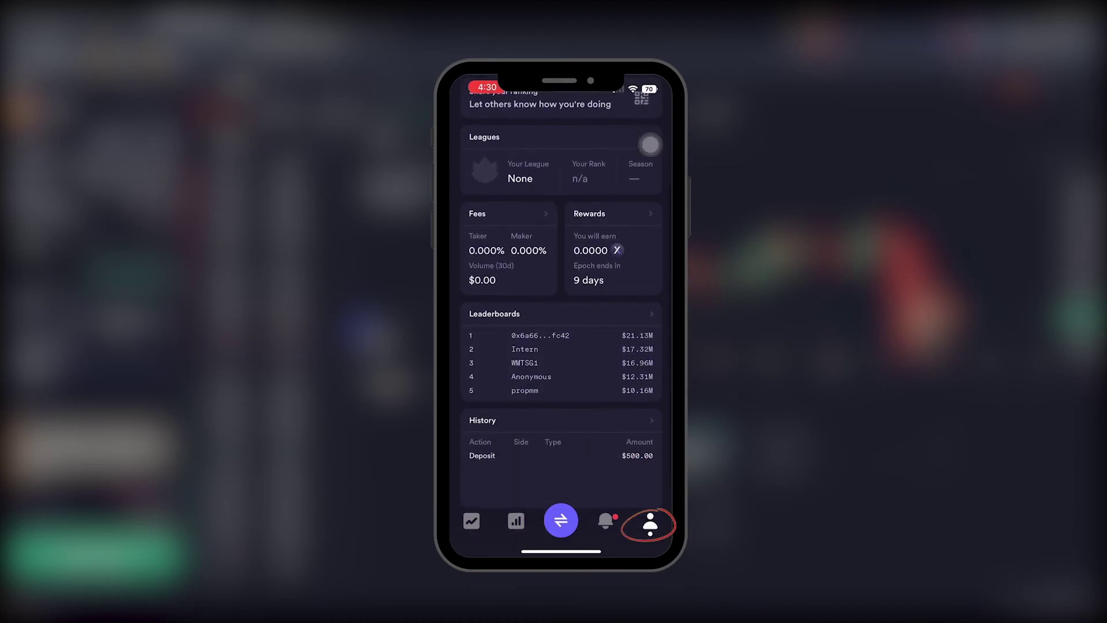
pyautogui.scroll(3, 650, 145)
pyautogui.scroll(2, 650, 145)
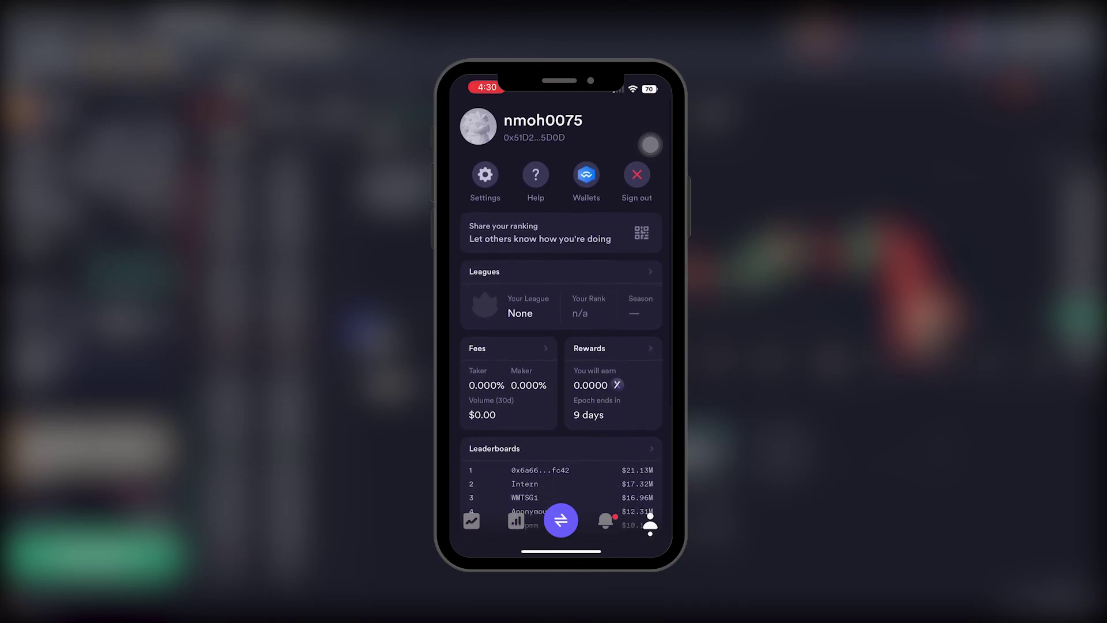
pyautogui.scroll(-3, 650, 144)
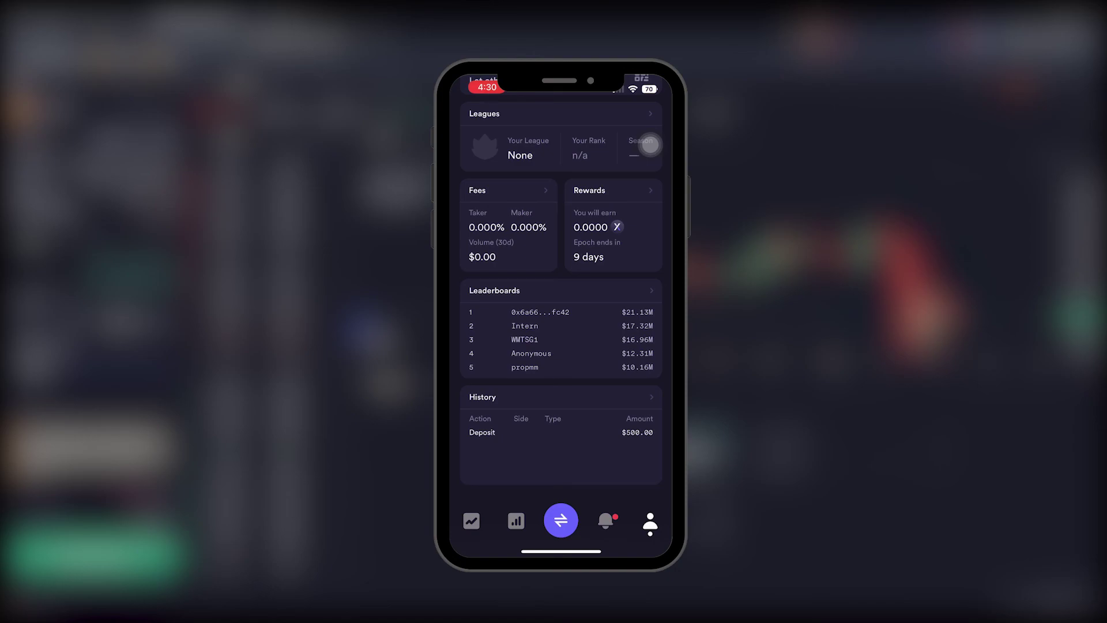
pyautogui.scroll(2, 650, 144)
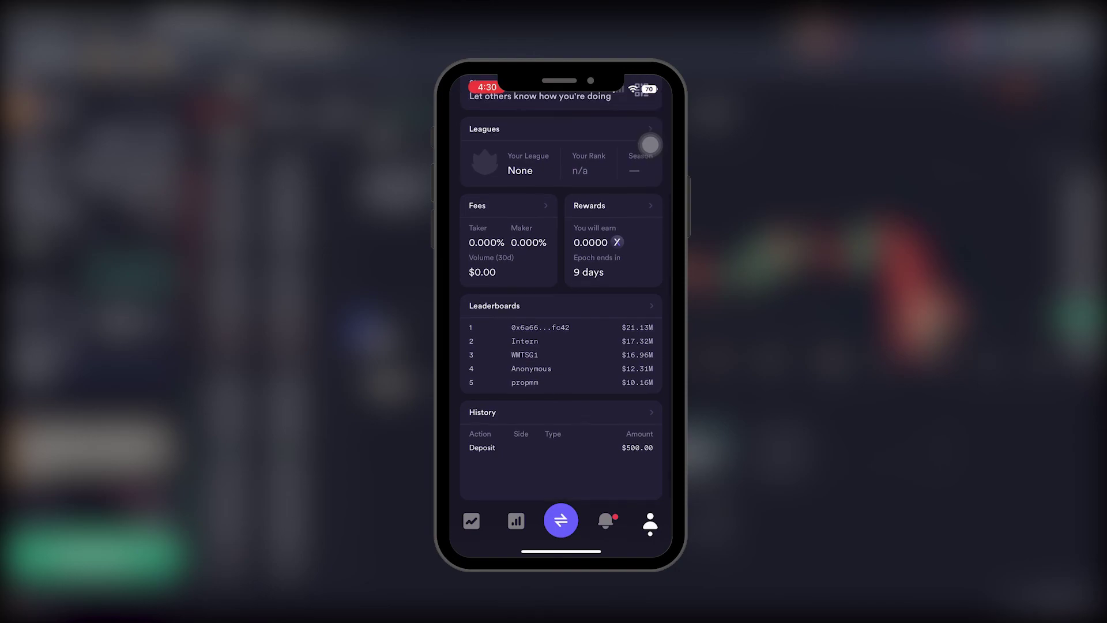